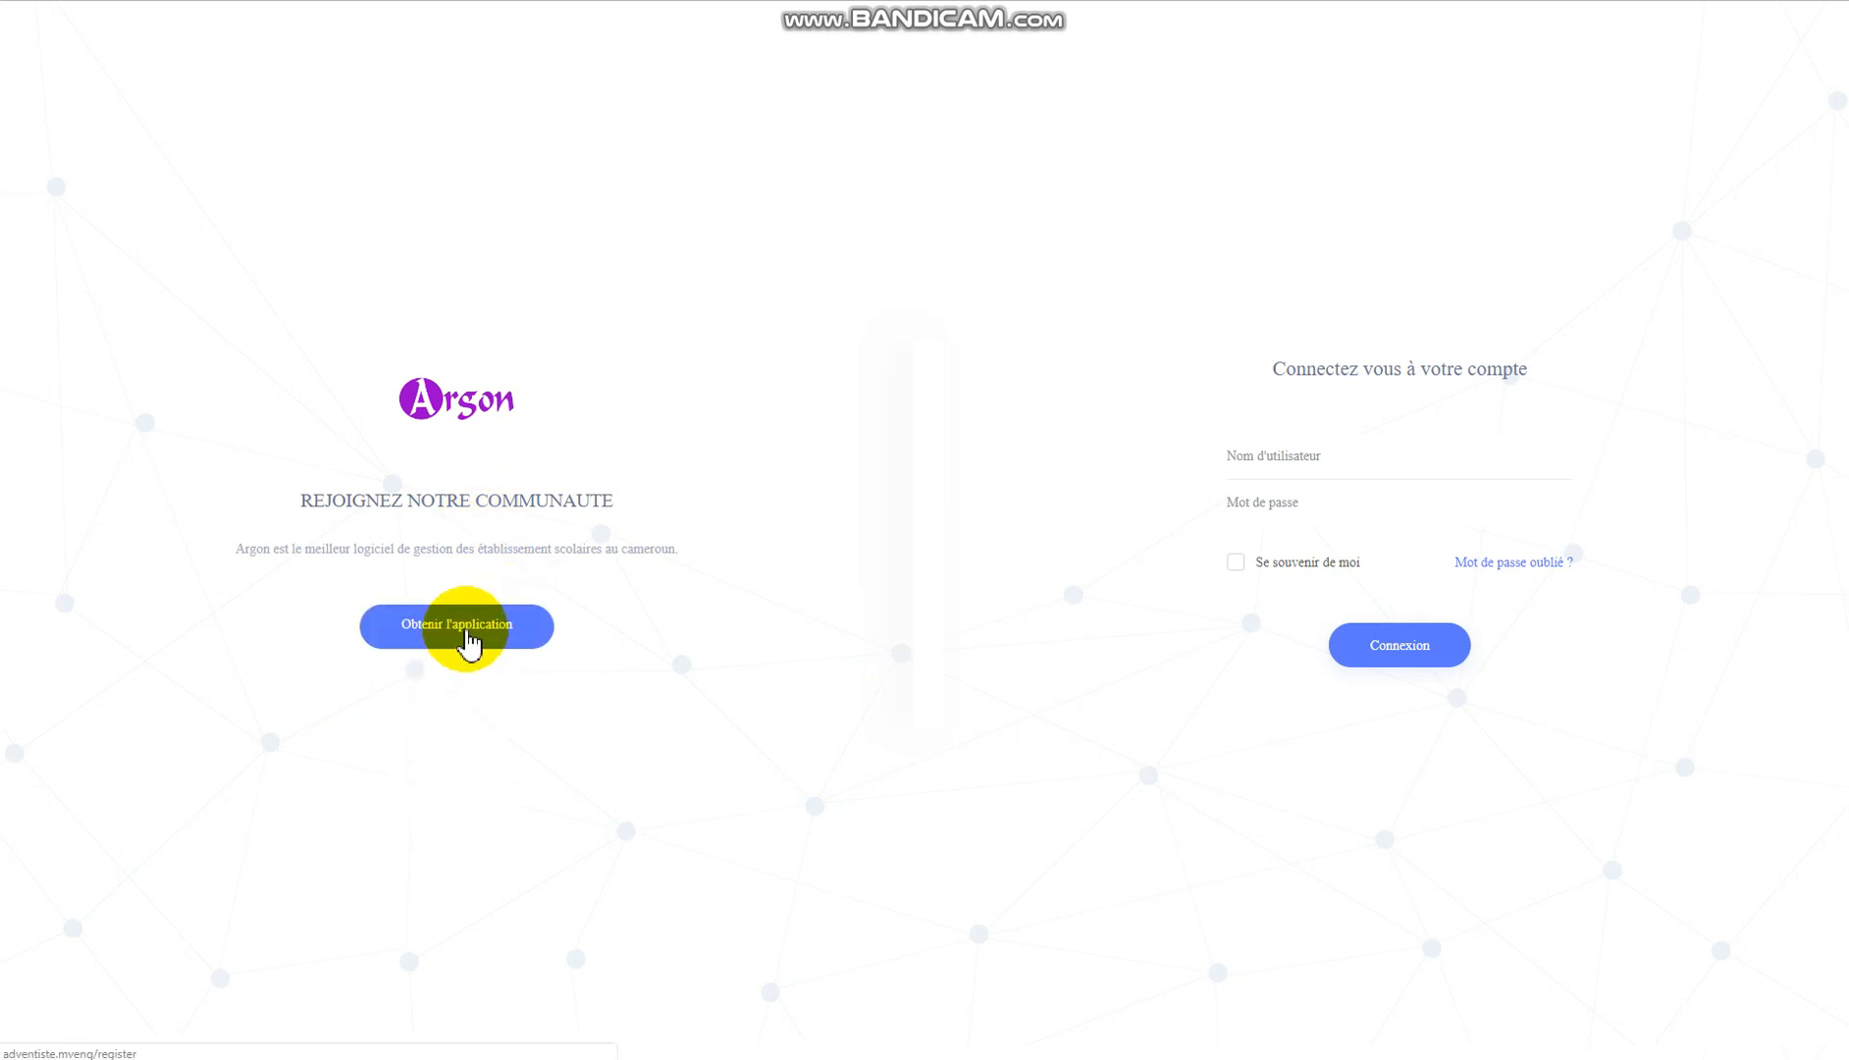
Open the school registration form and enter 'collège argon' as the establishment name.
left_click(467, 646)
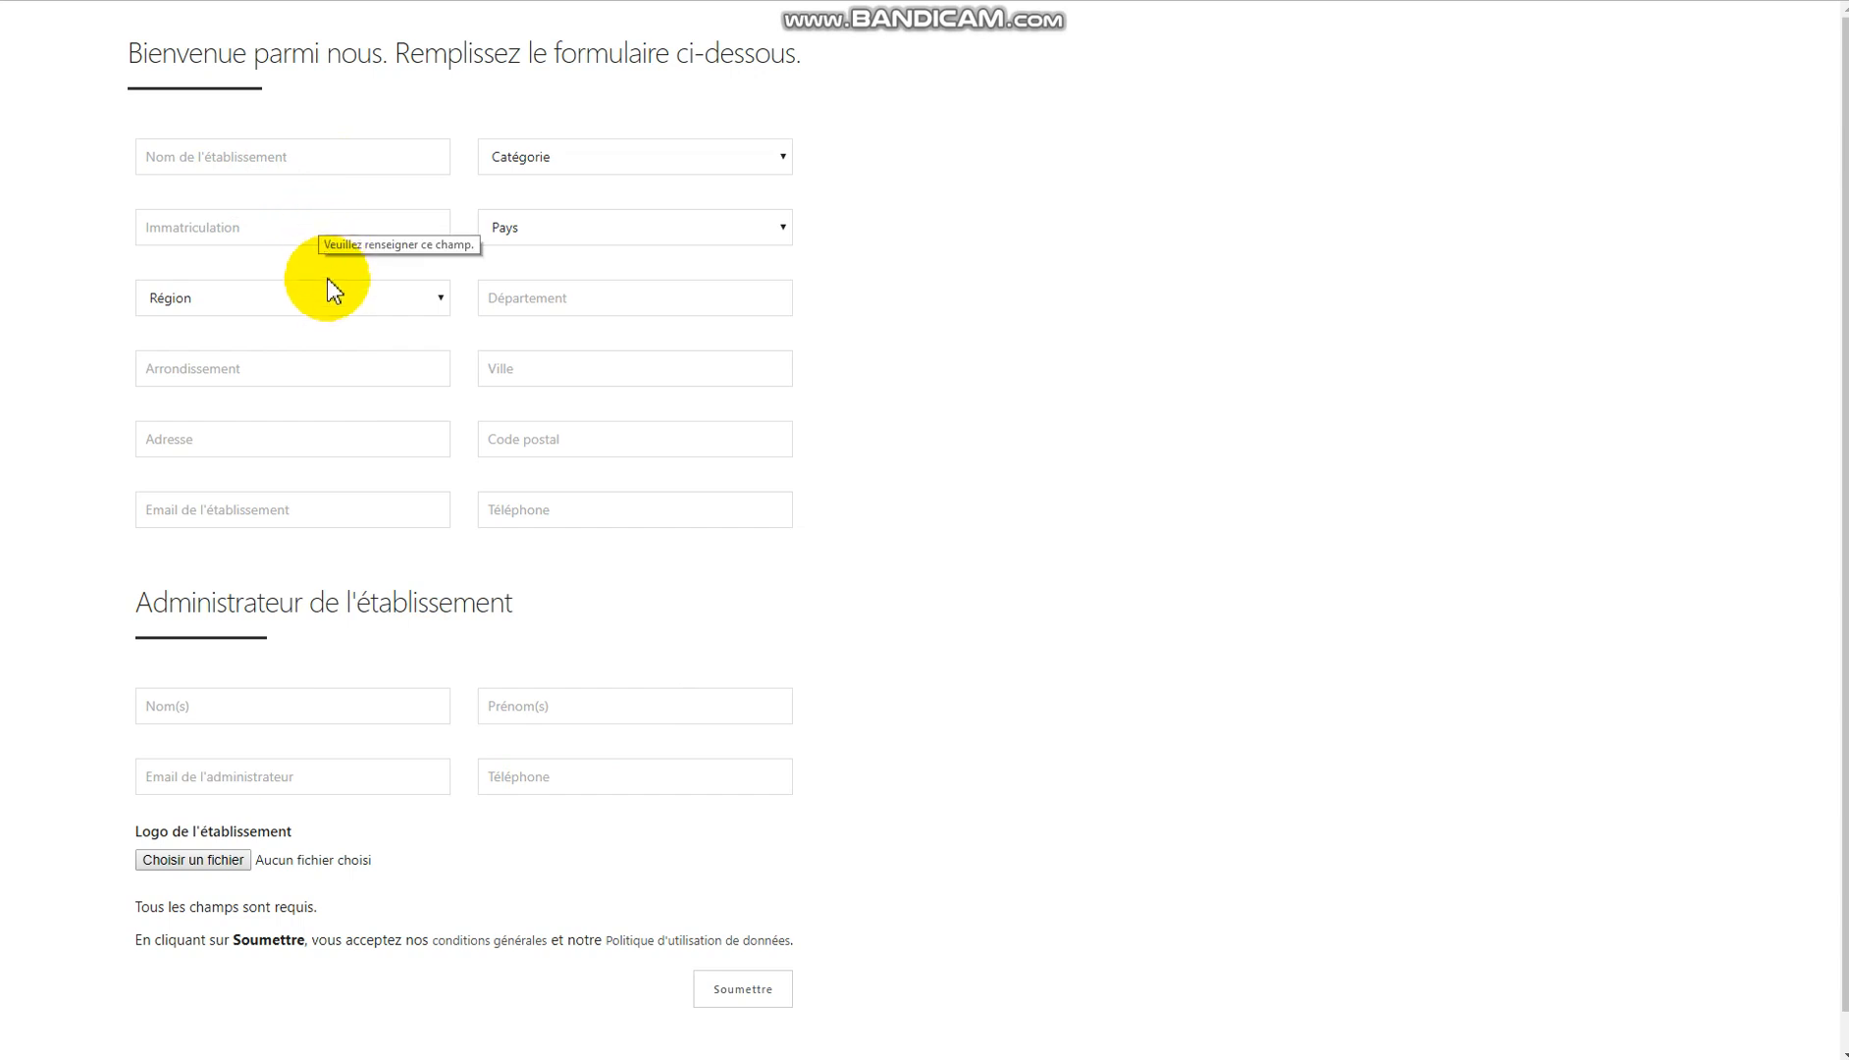
left_click(306, 160)
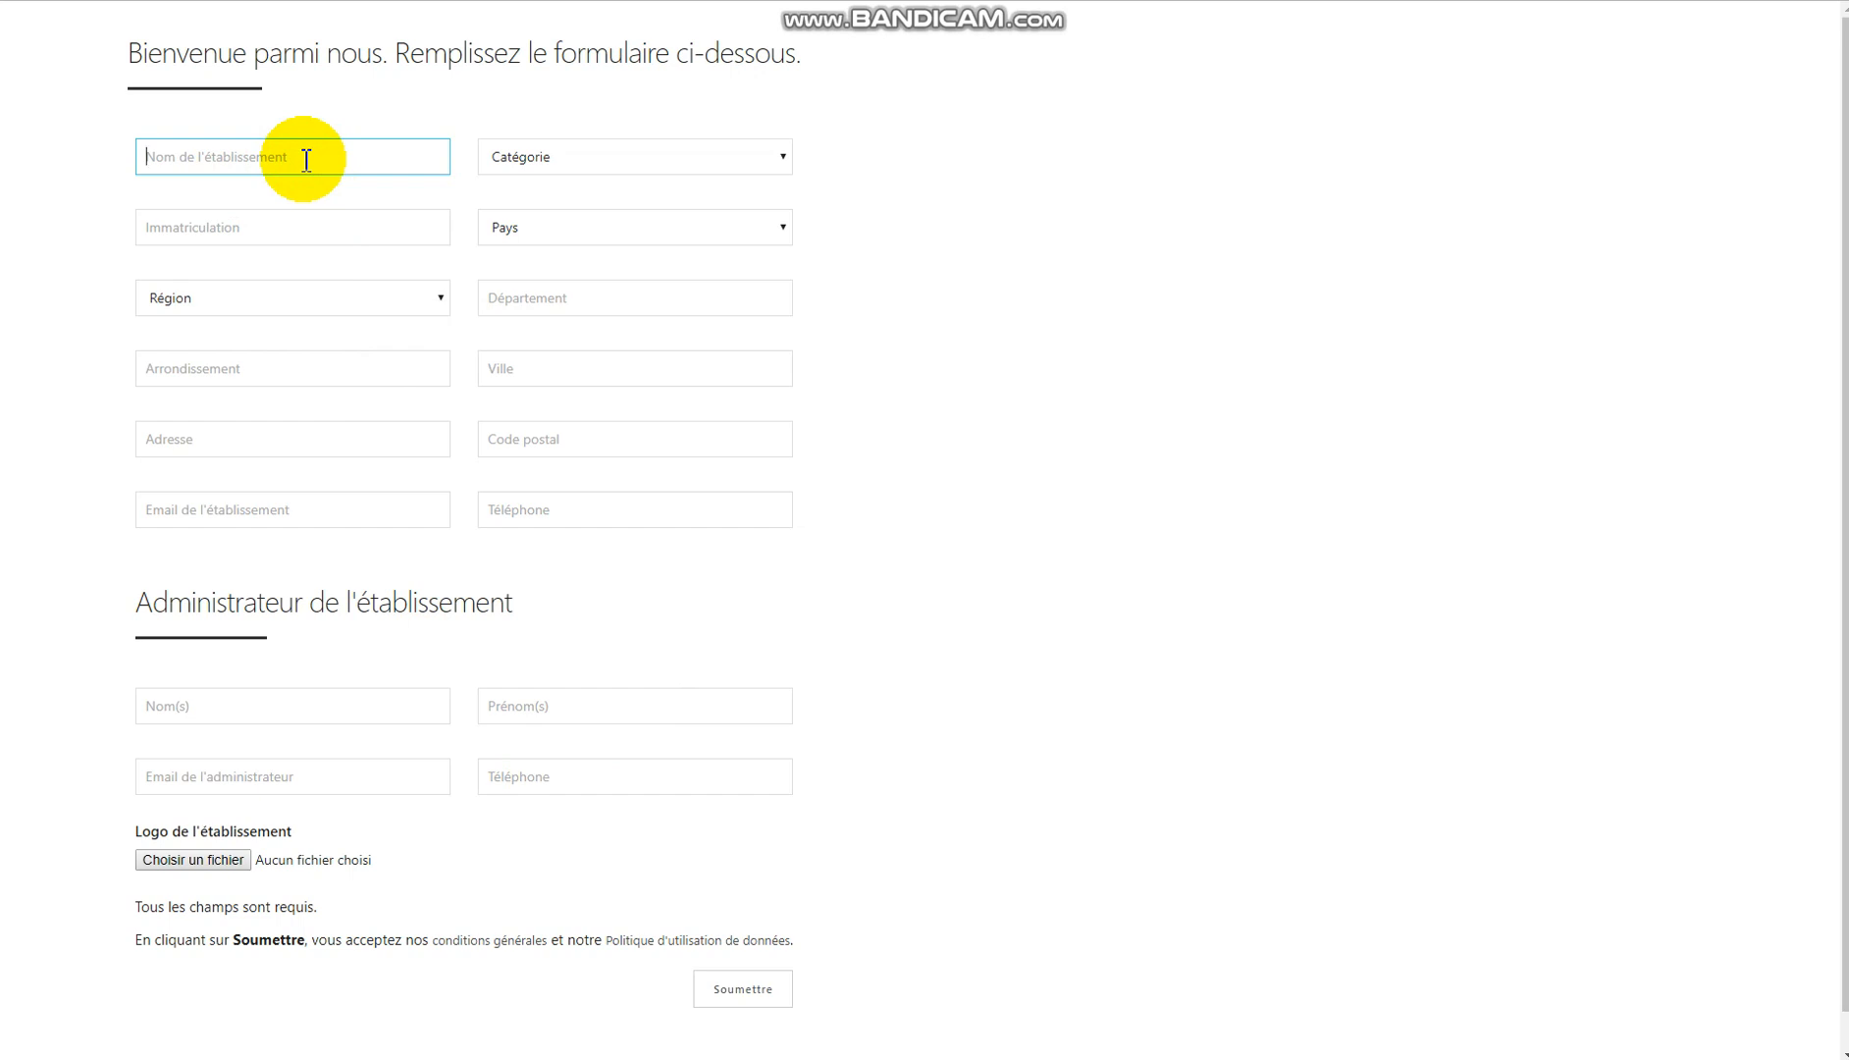
type("collège argon")
Set category Collège, enter the registration number, and choose country Cameroun and region Centre.
key("Tab")
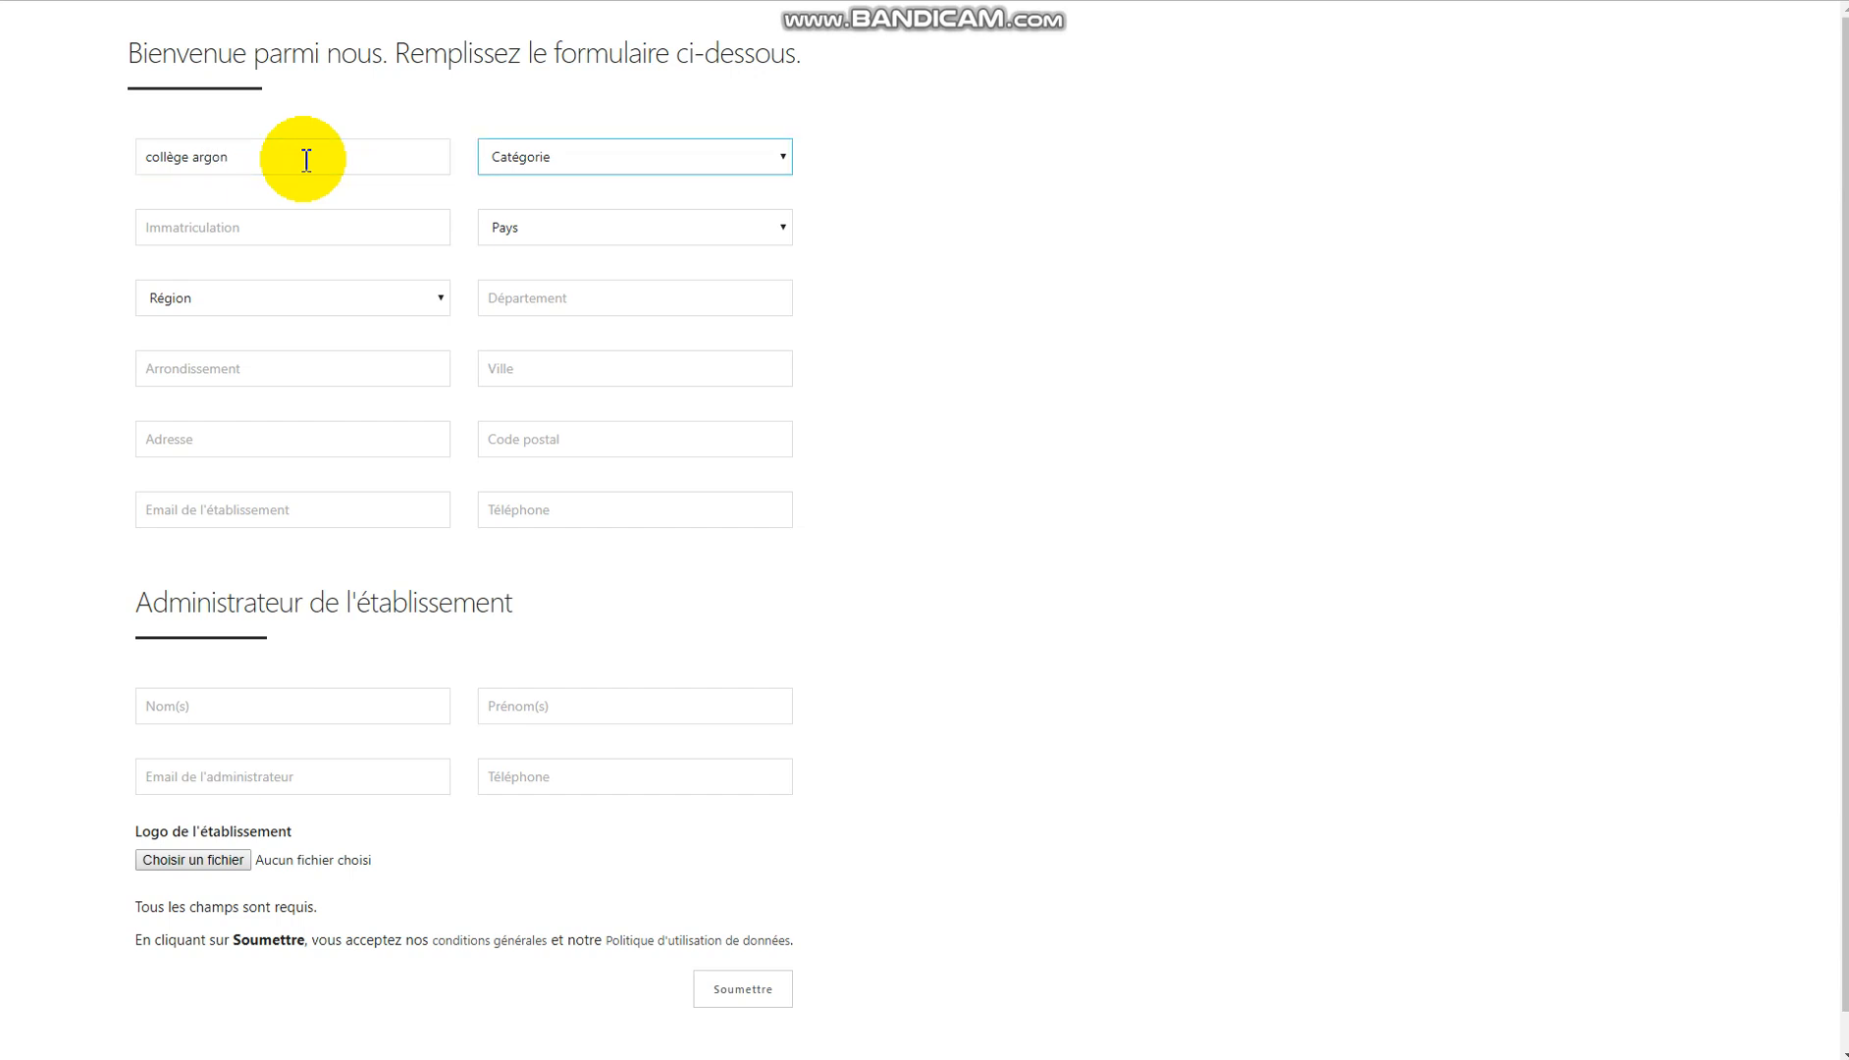
key("Down")
left_click(748, 165)
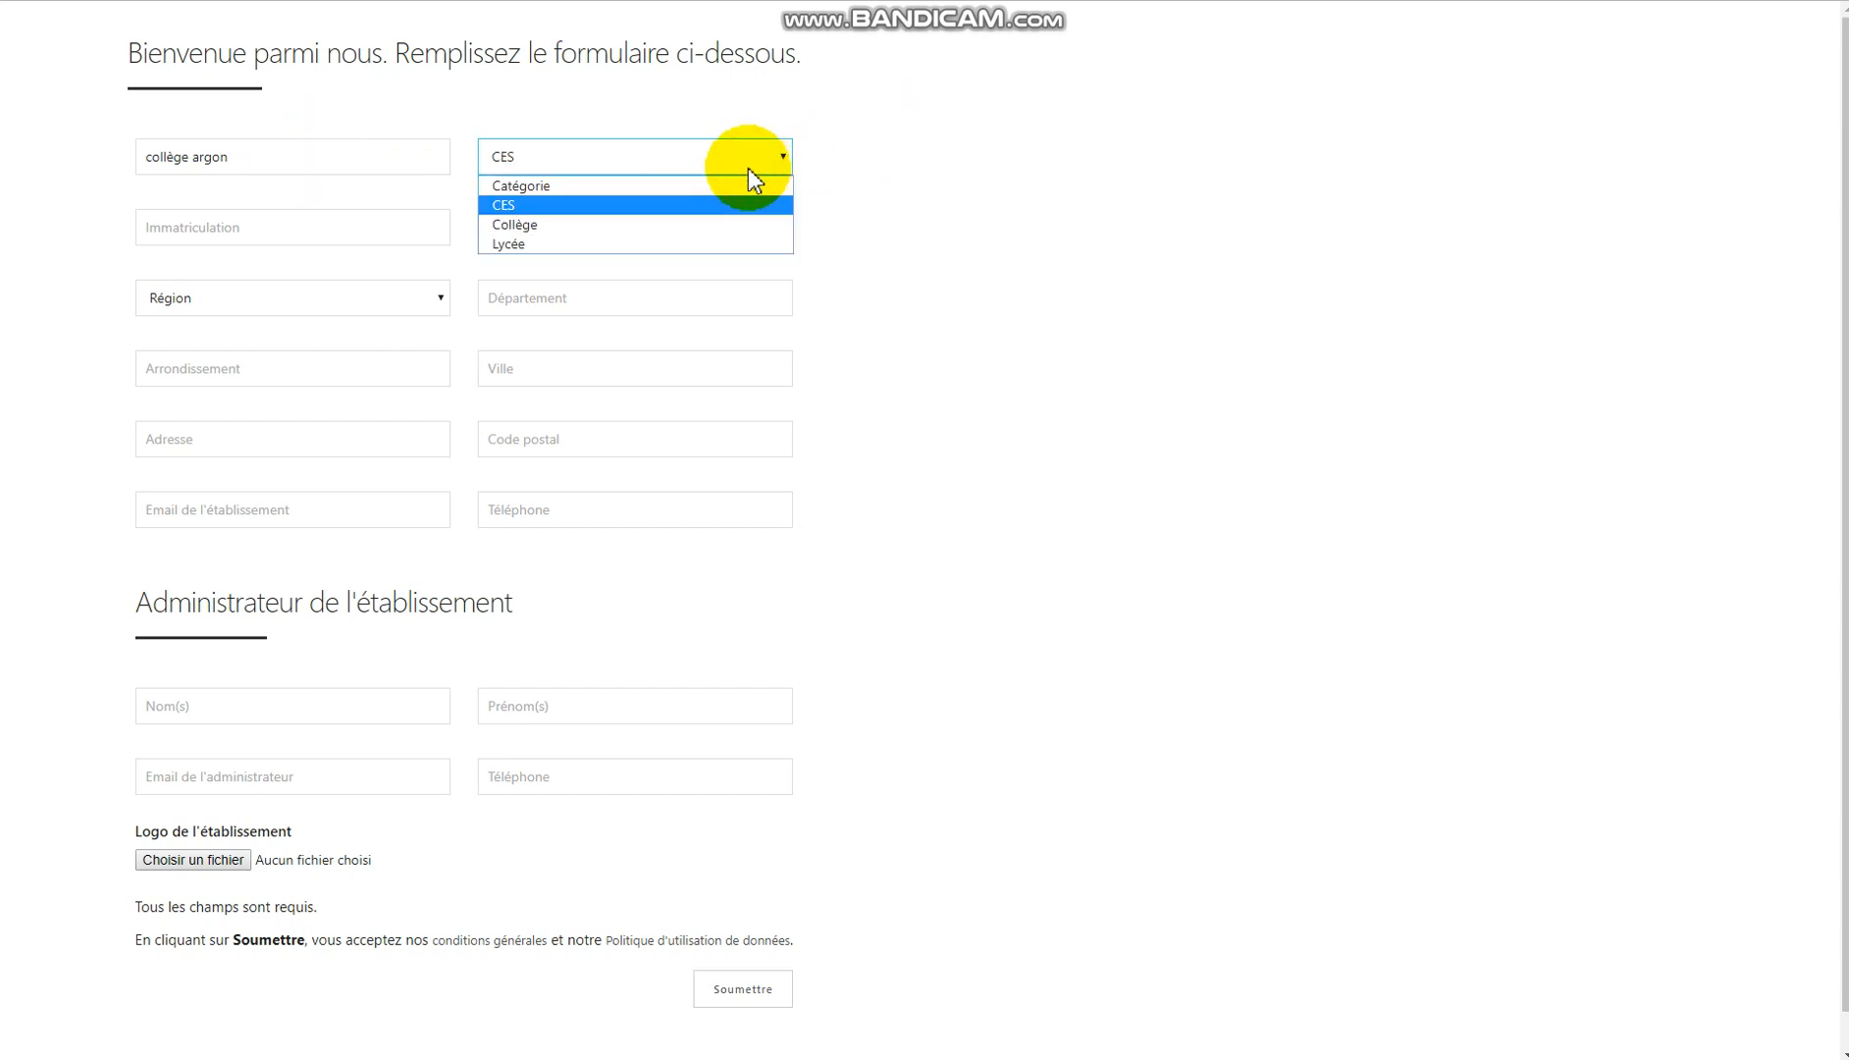
left_click(712, 226)
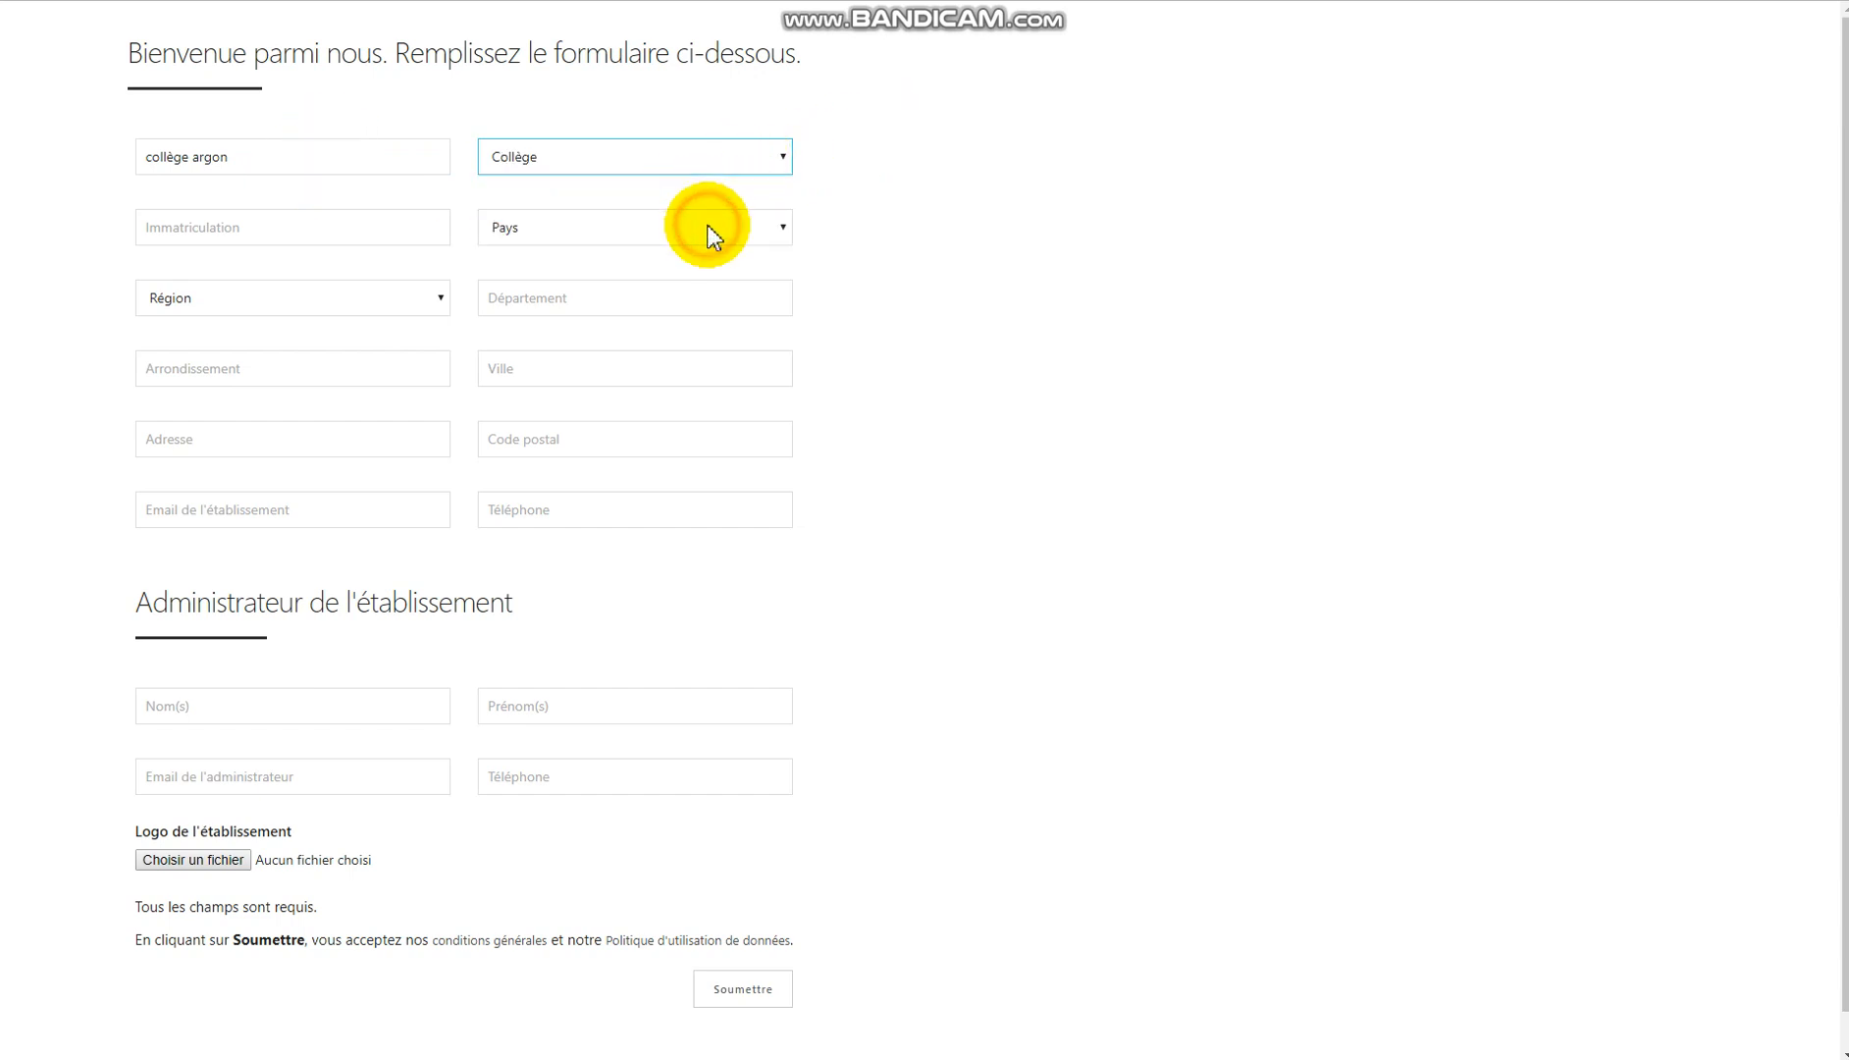
left_click(252, 232)
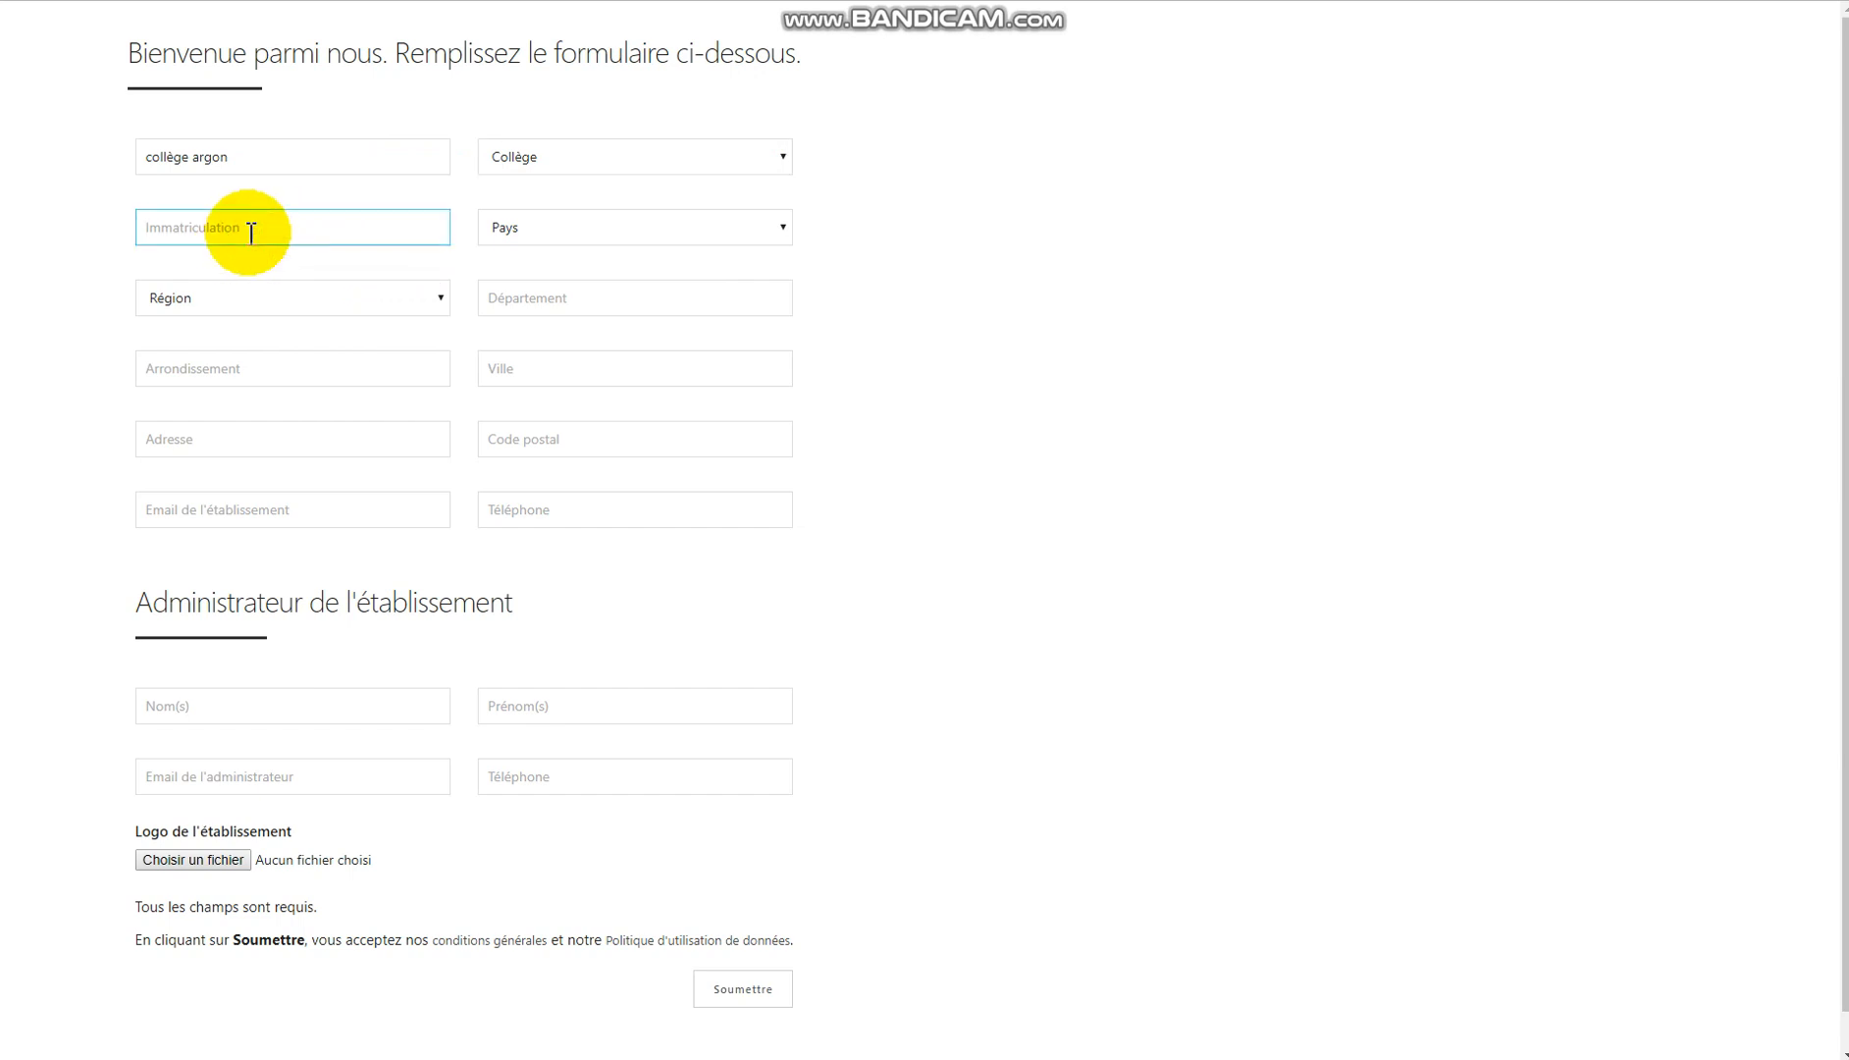
type("uhgdydfd525fd5")
left_click(621, 224)
left_click(611, 276)
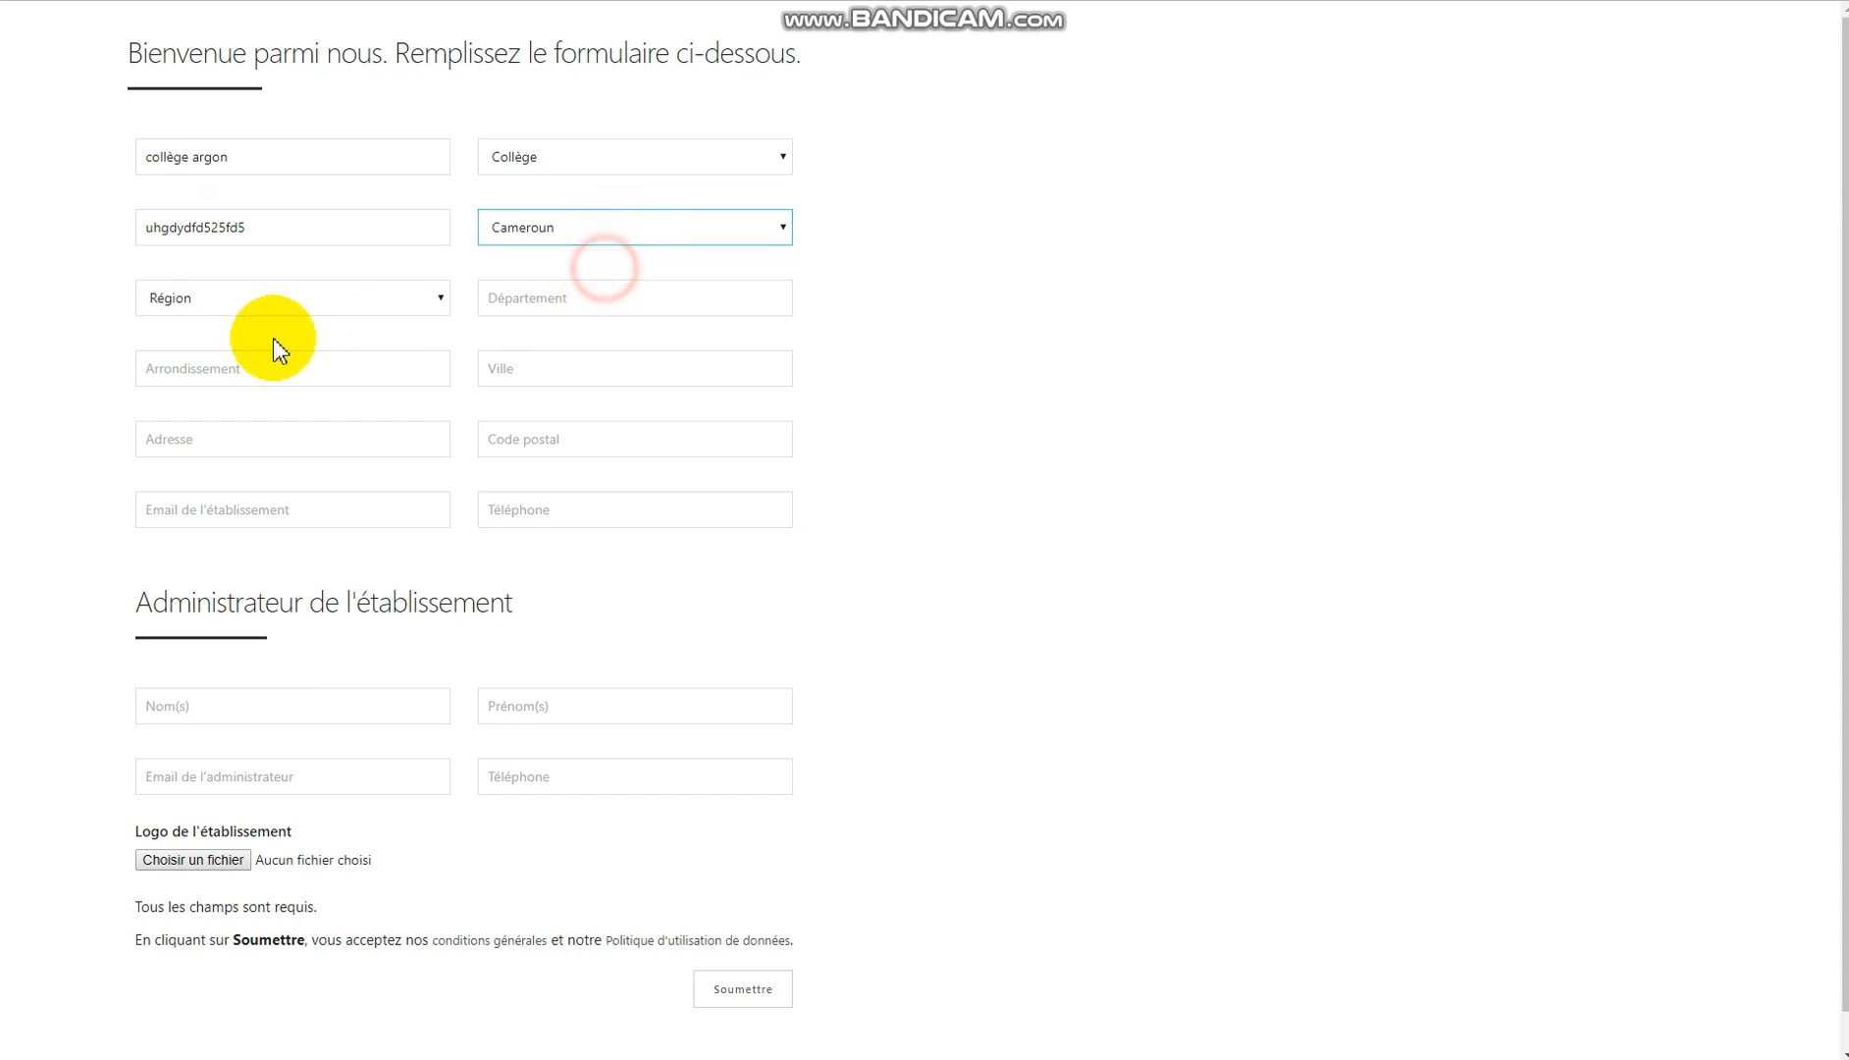
left_click(350, 303)
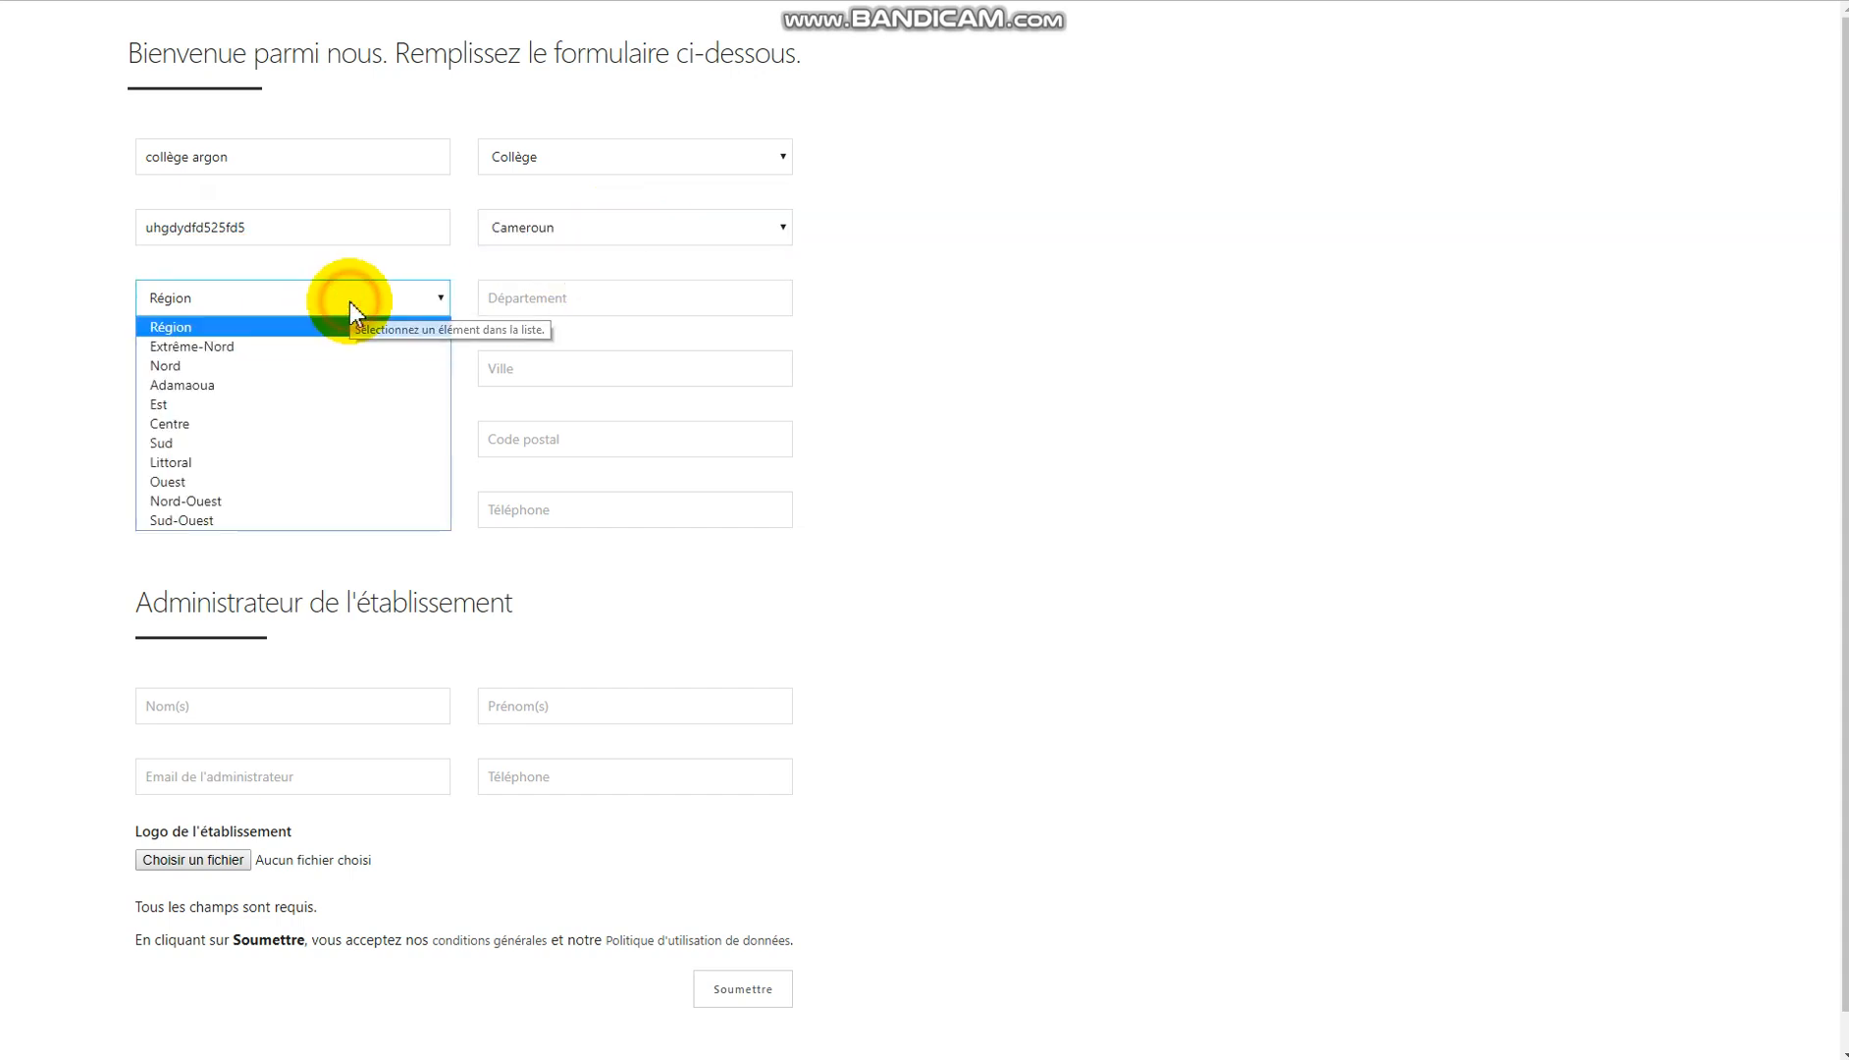
left_click(288, 423)
Enter département 'mfoundi', arrondissement 'yaoundé 4' and town 'Yaoundé'.
left_click(607, 299)
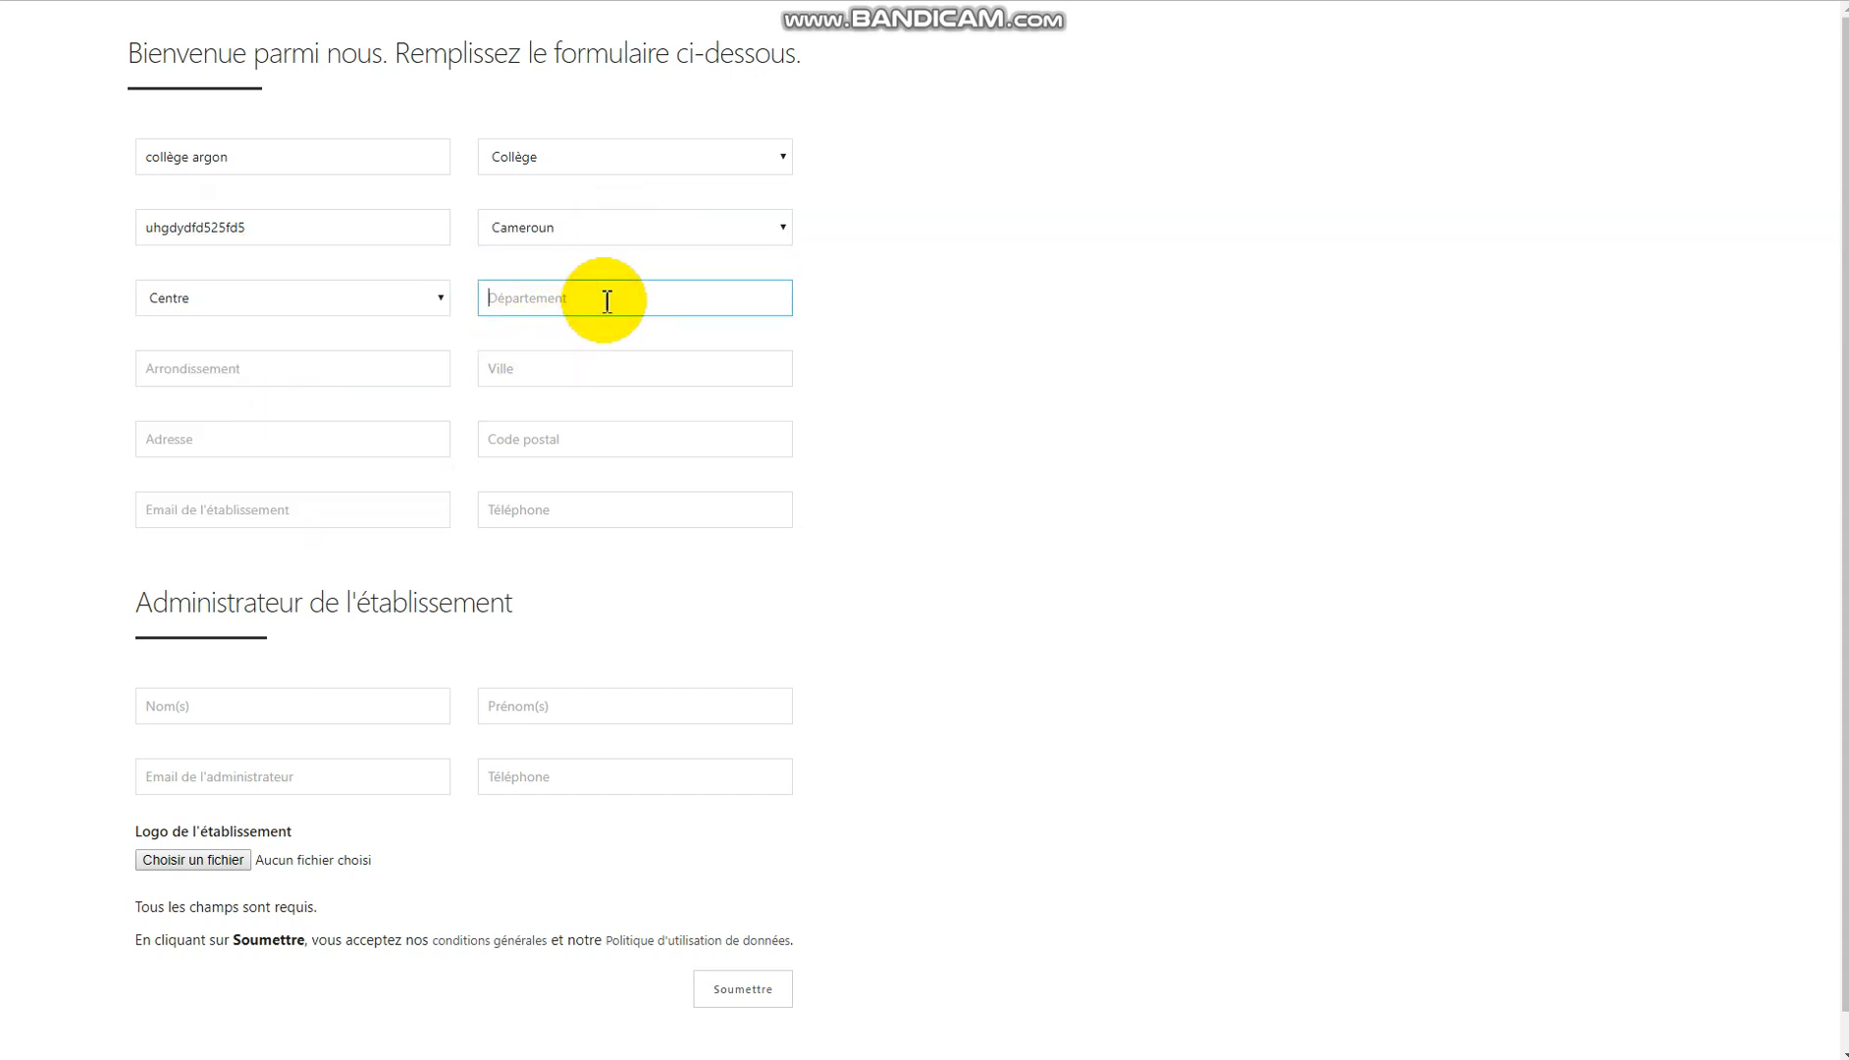
type("mfoundi")
key("Tab")
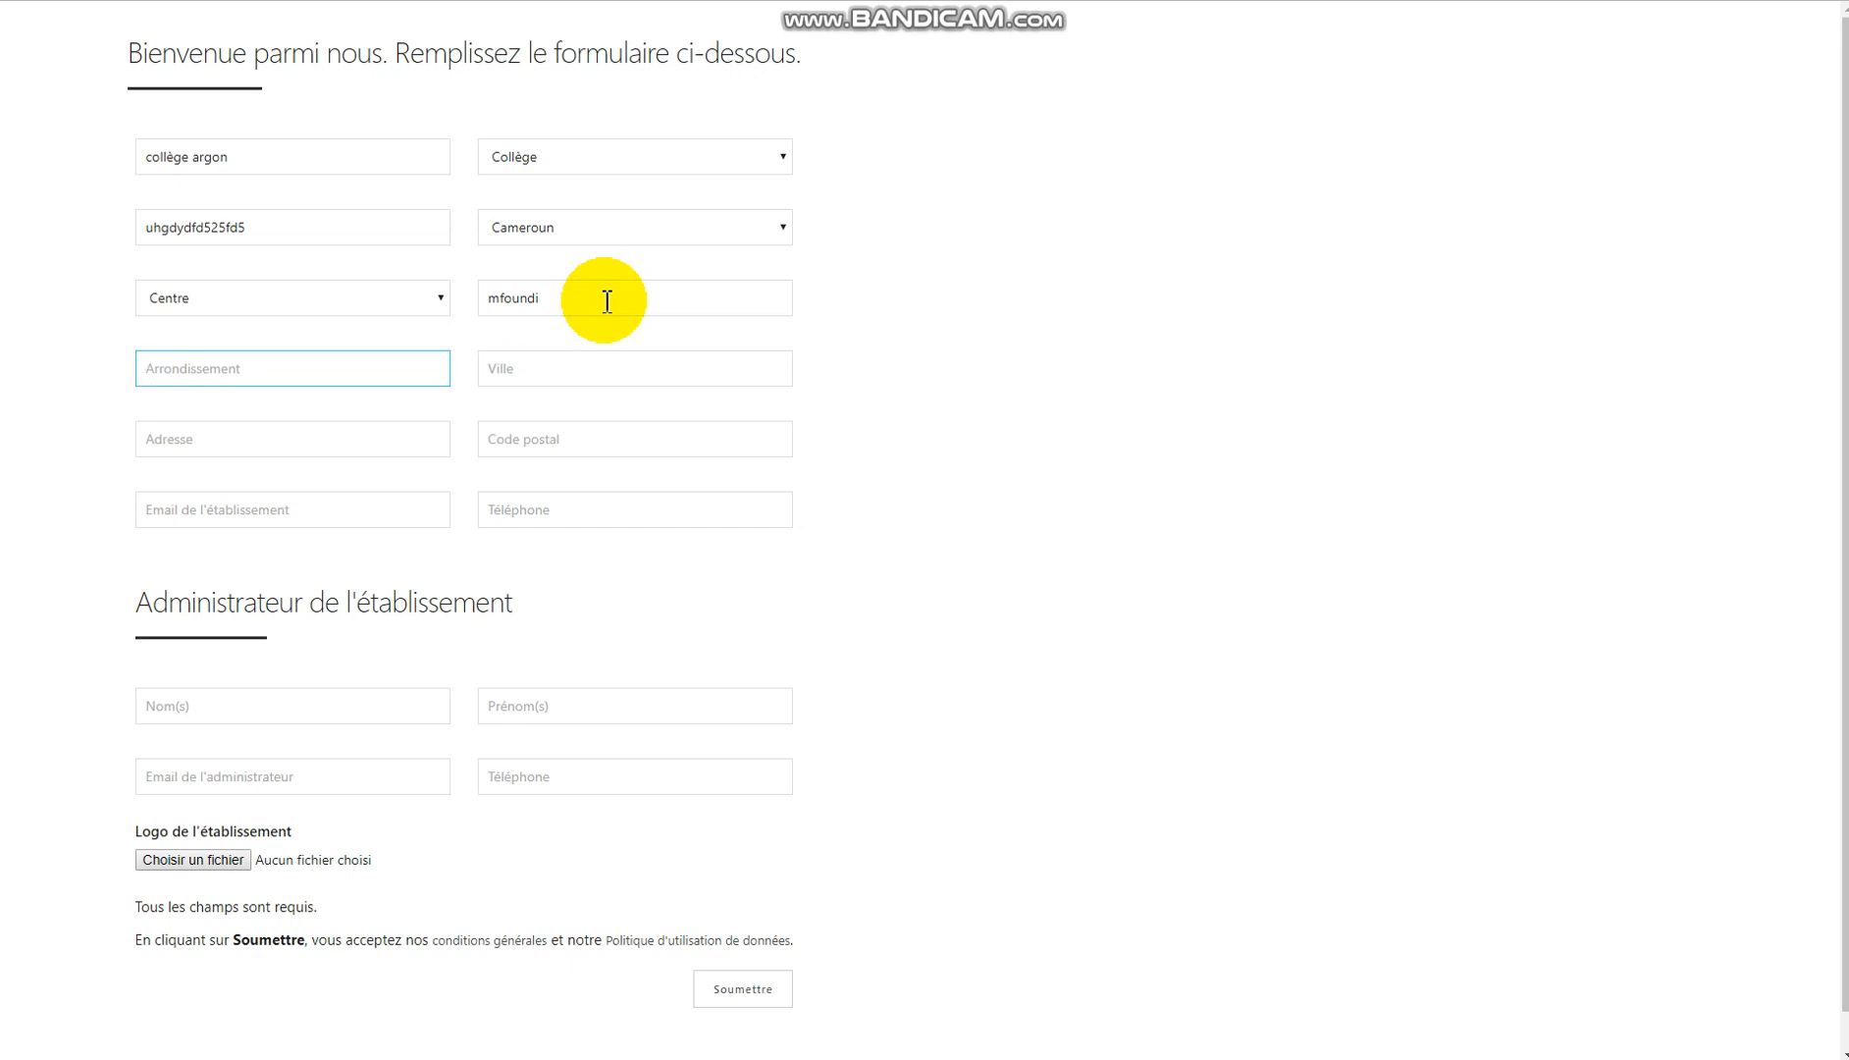
type("yaoundé 4")
key("Tab")
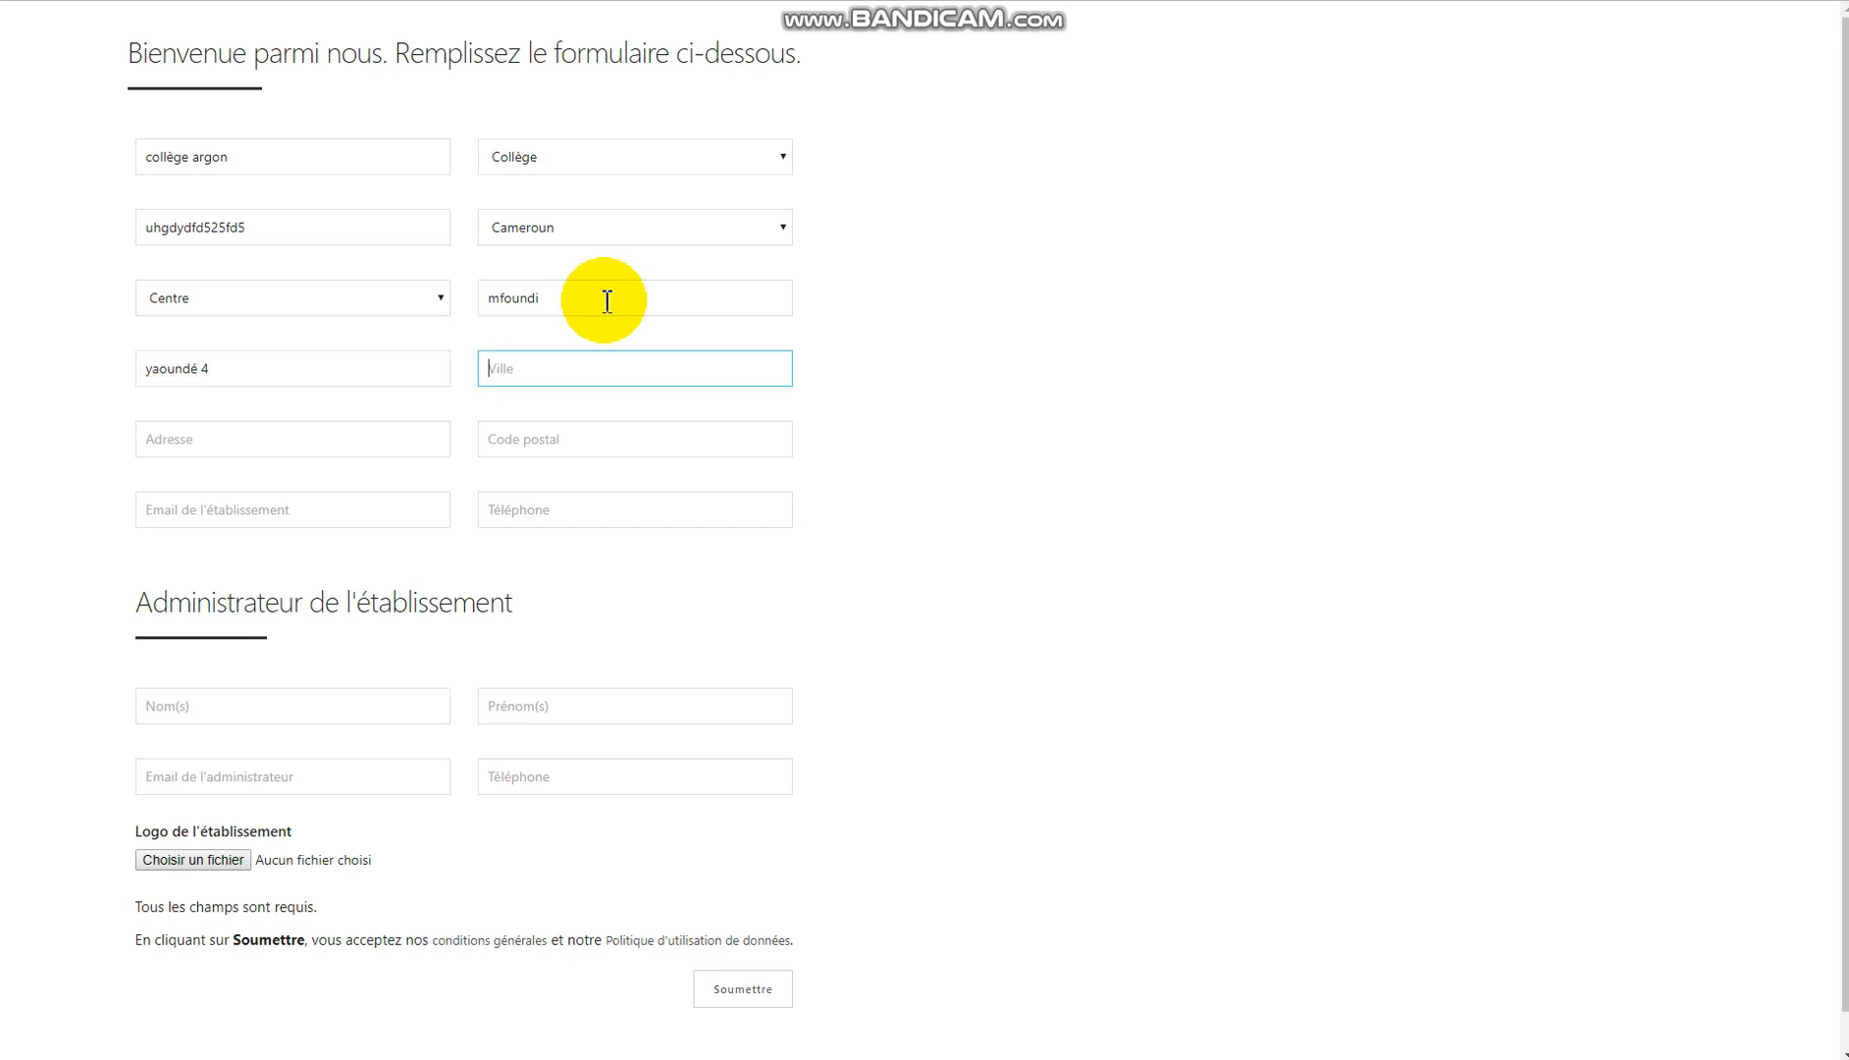
type("a")
key("BackSpace")
type("Yao")
key("BackSpace")
type("oundé")
Enter postal code 237 and start typing the school's phone number.
key("Tab")
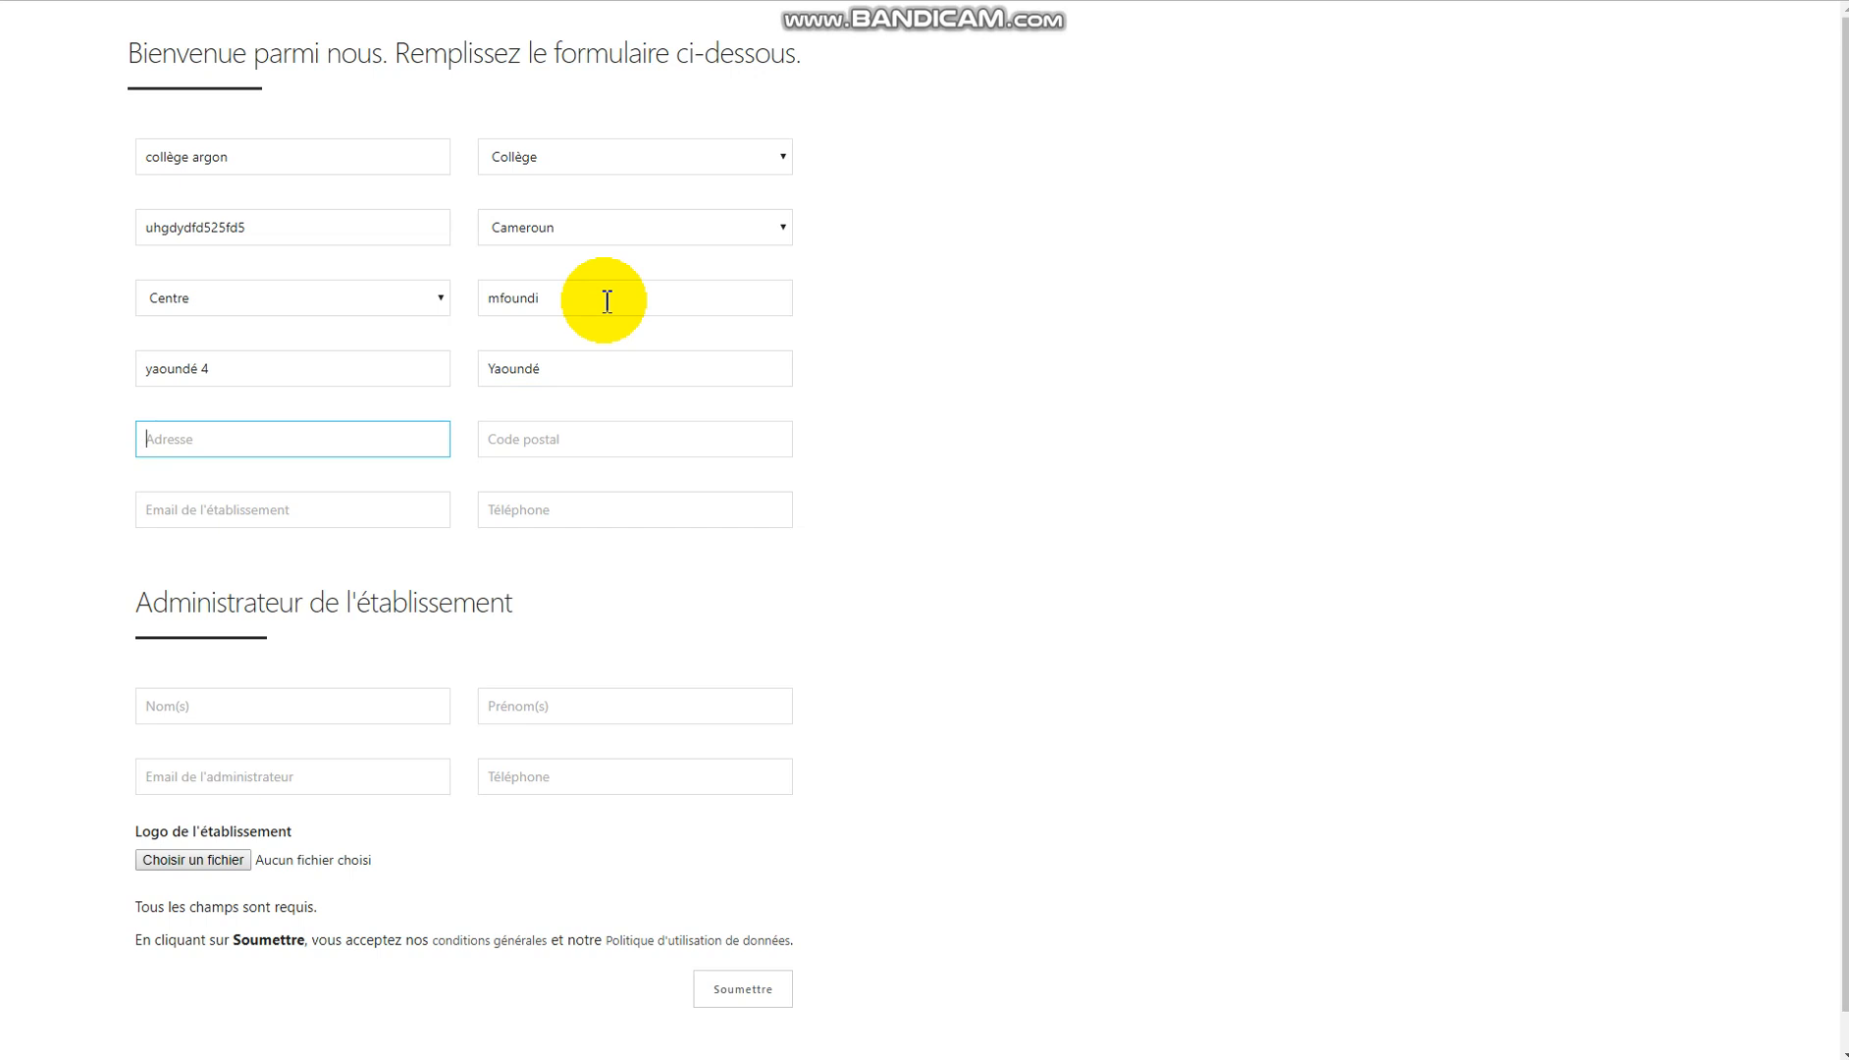
key("Tab")
type("237")
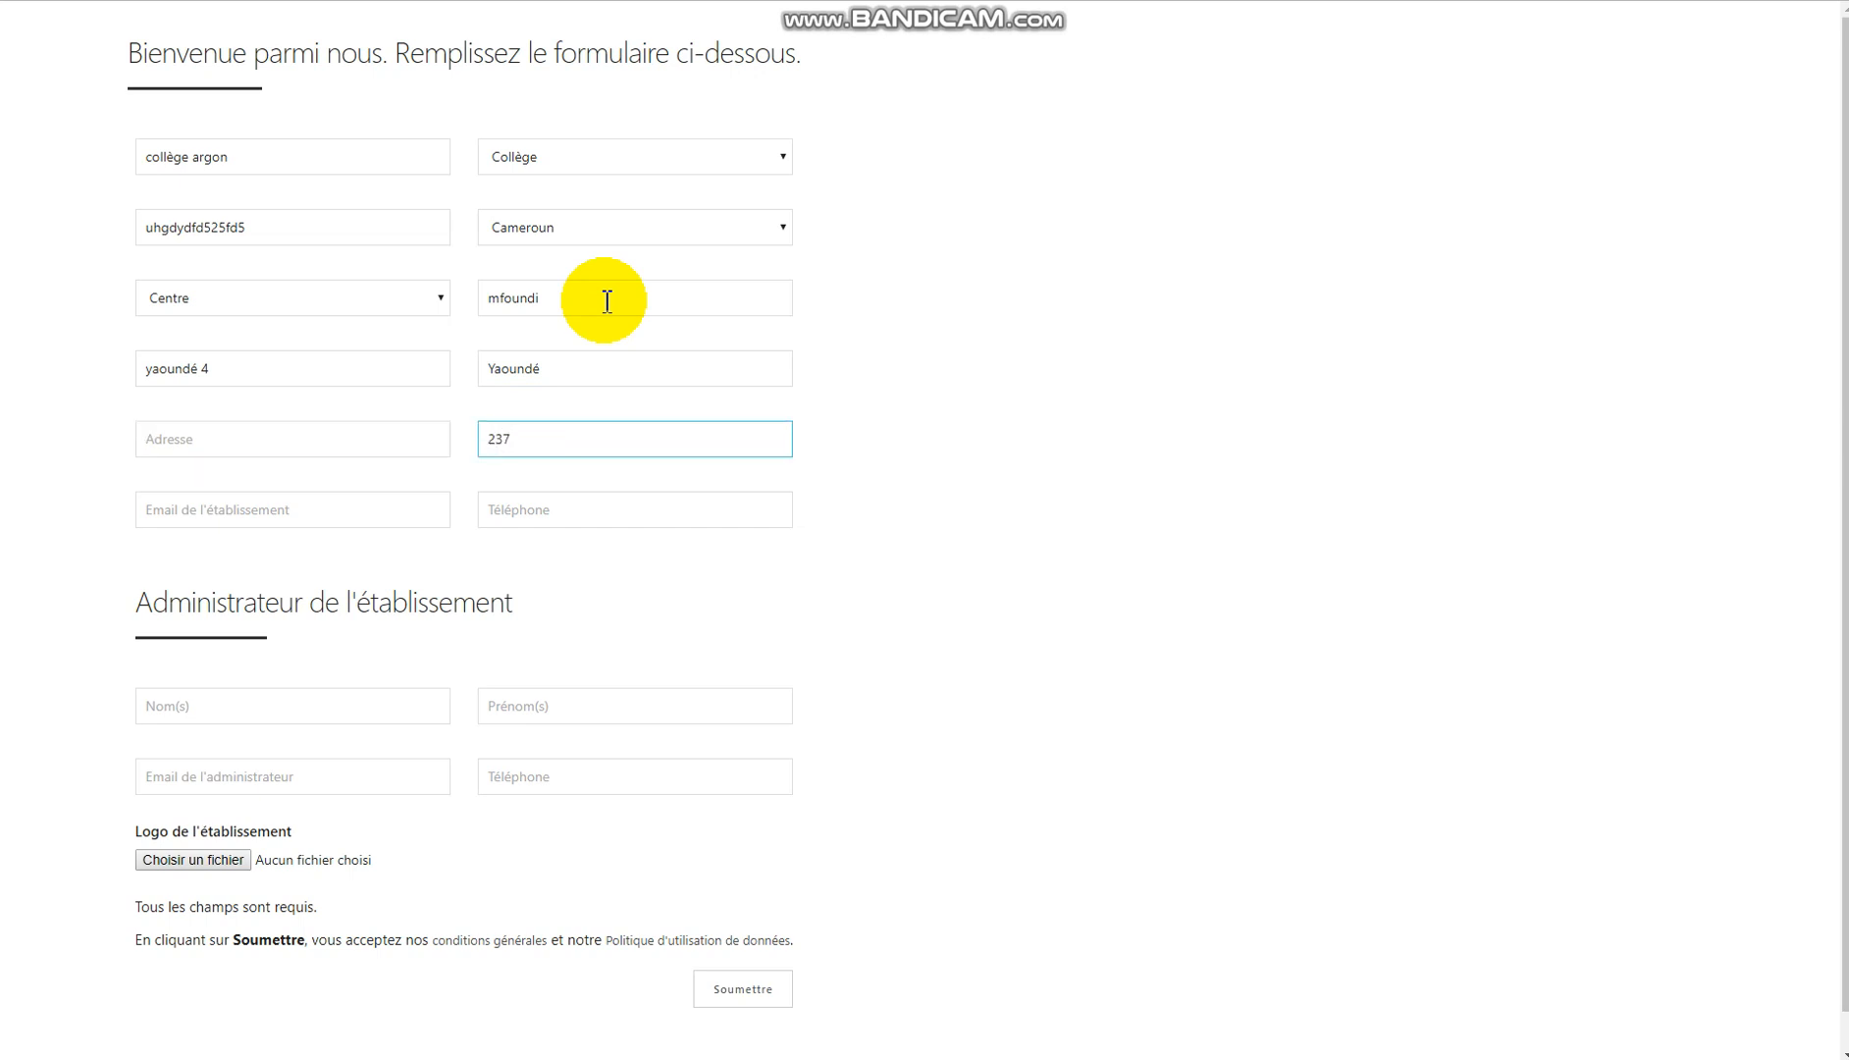
key("Tab")
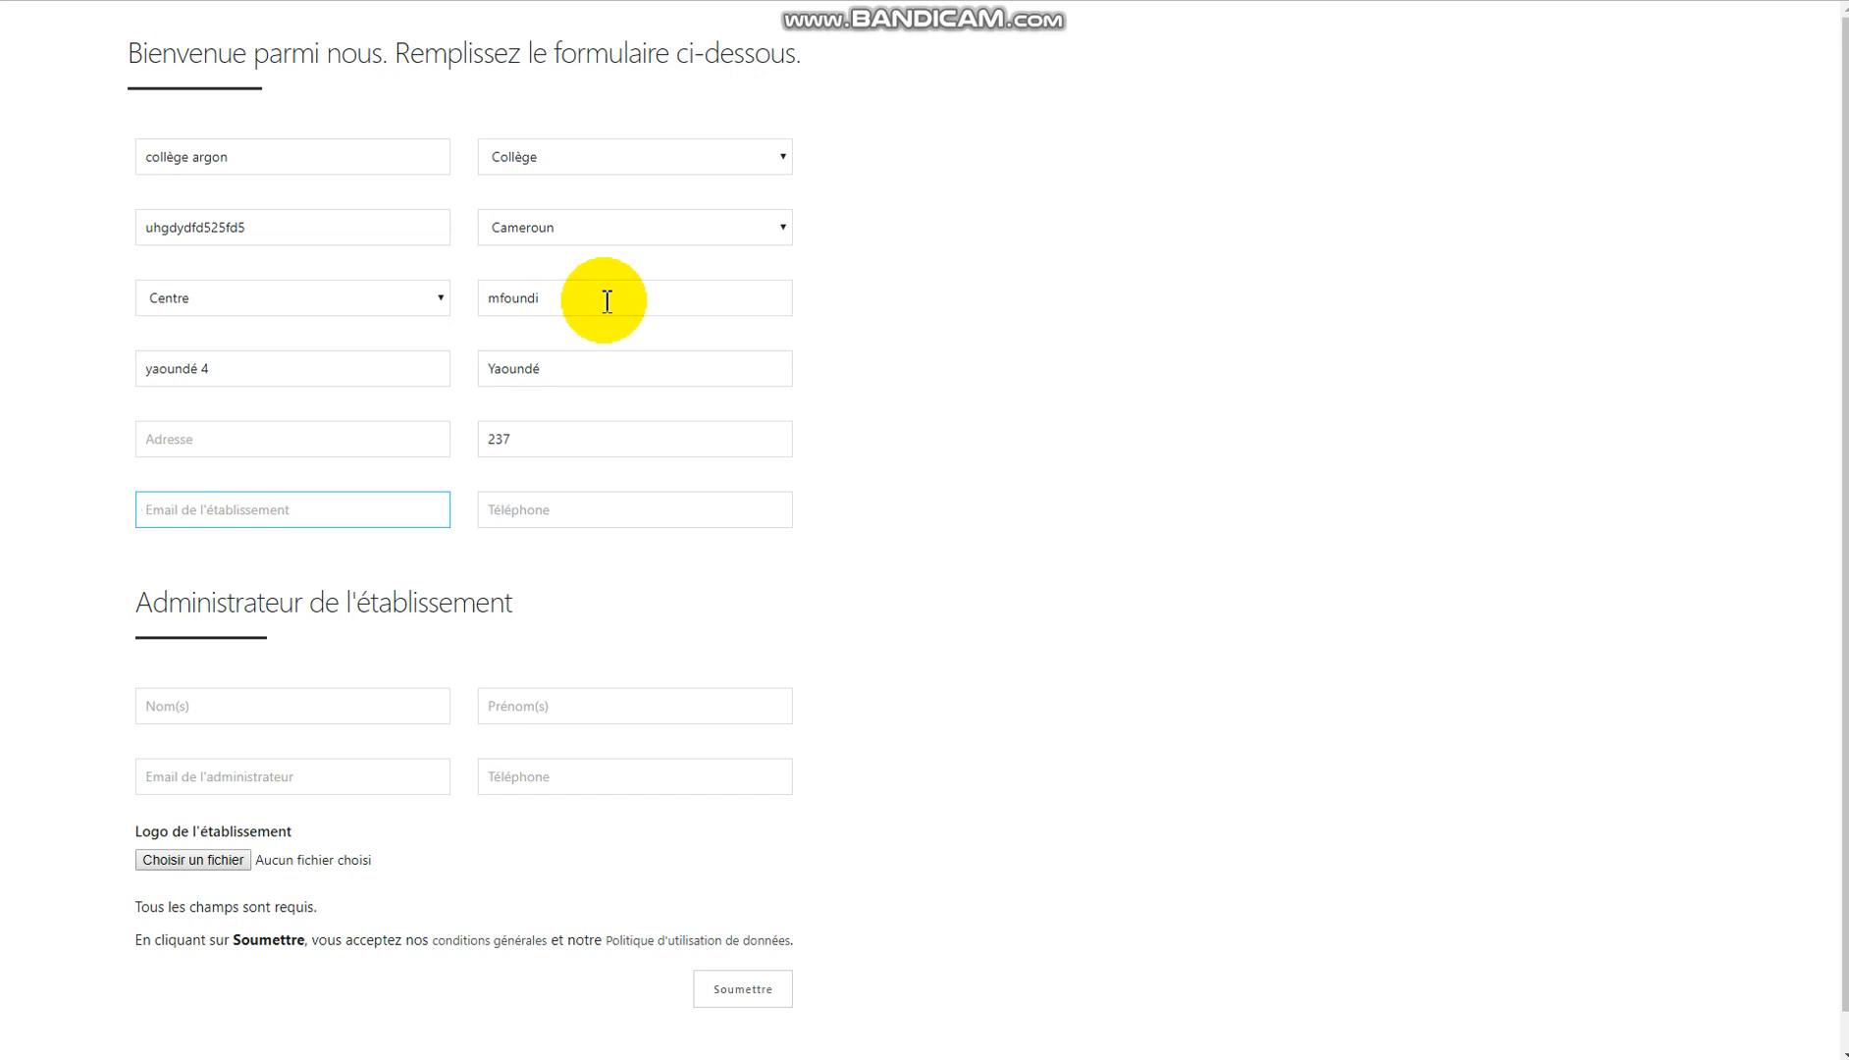
key("Tab")
type("65")
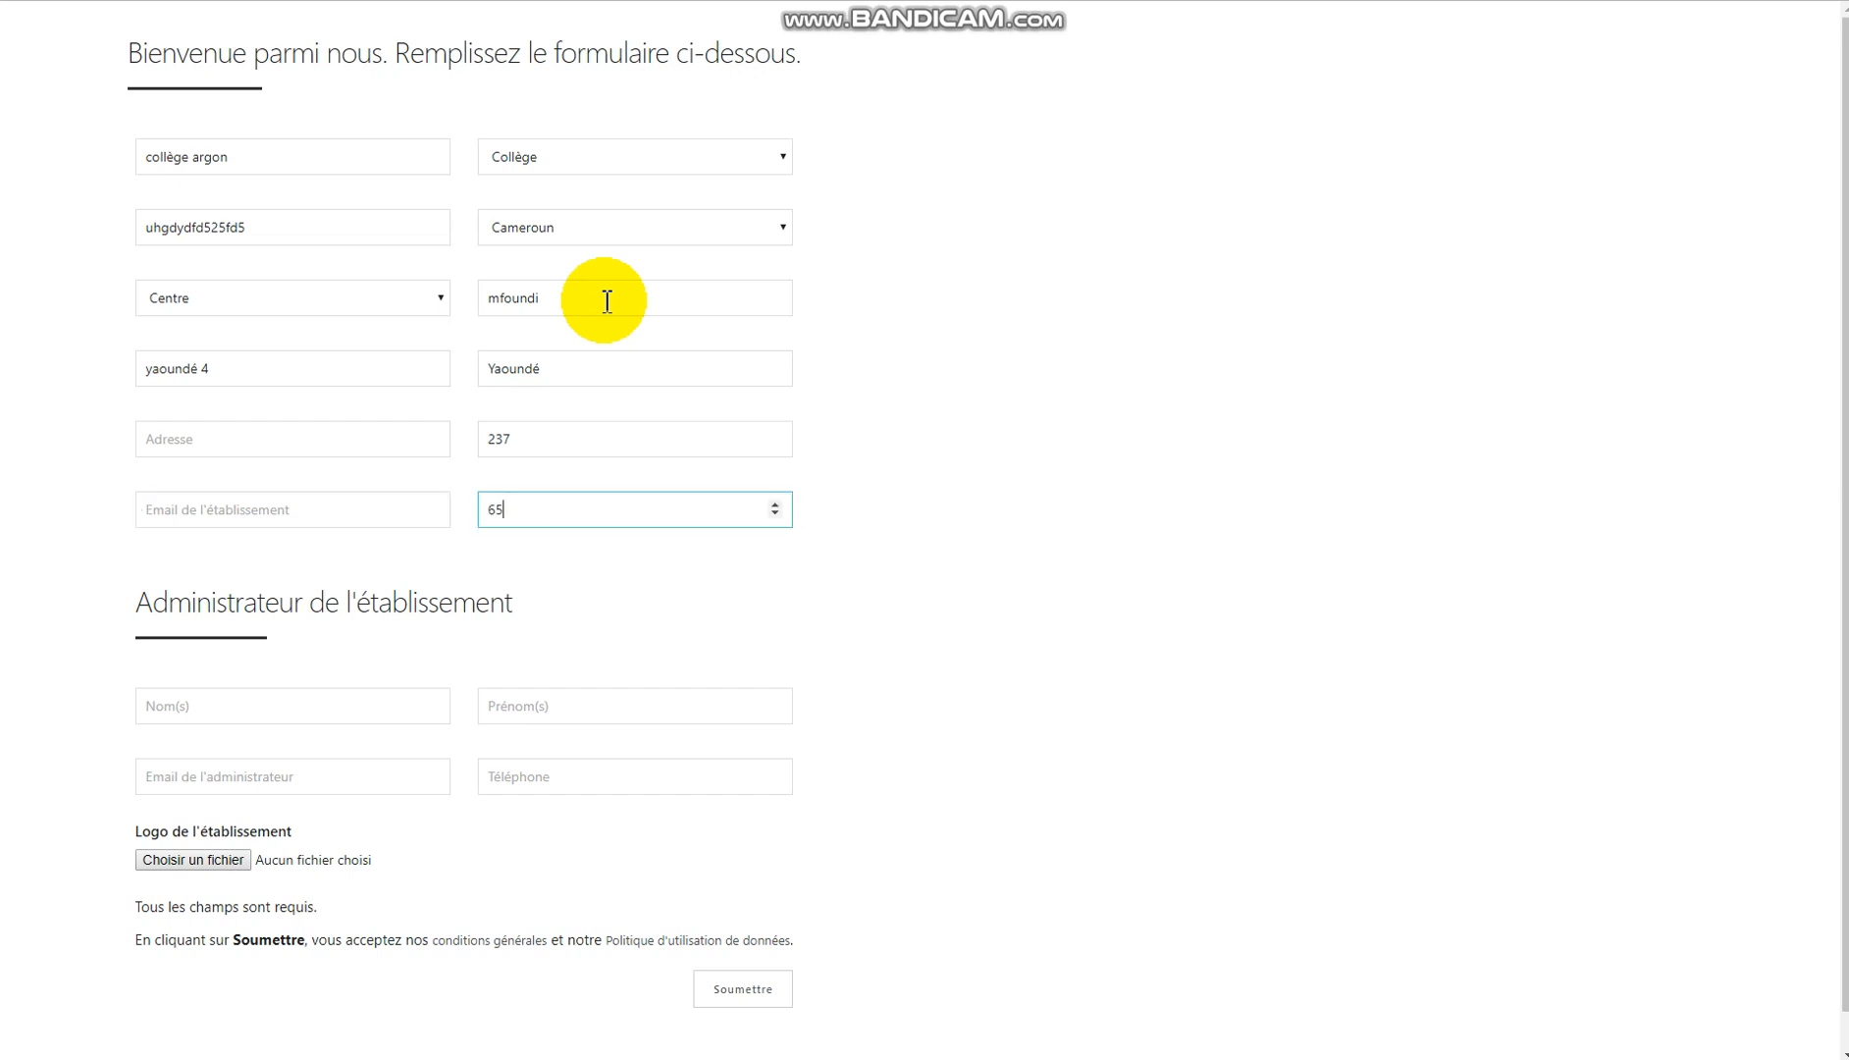
type("4717")
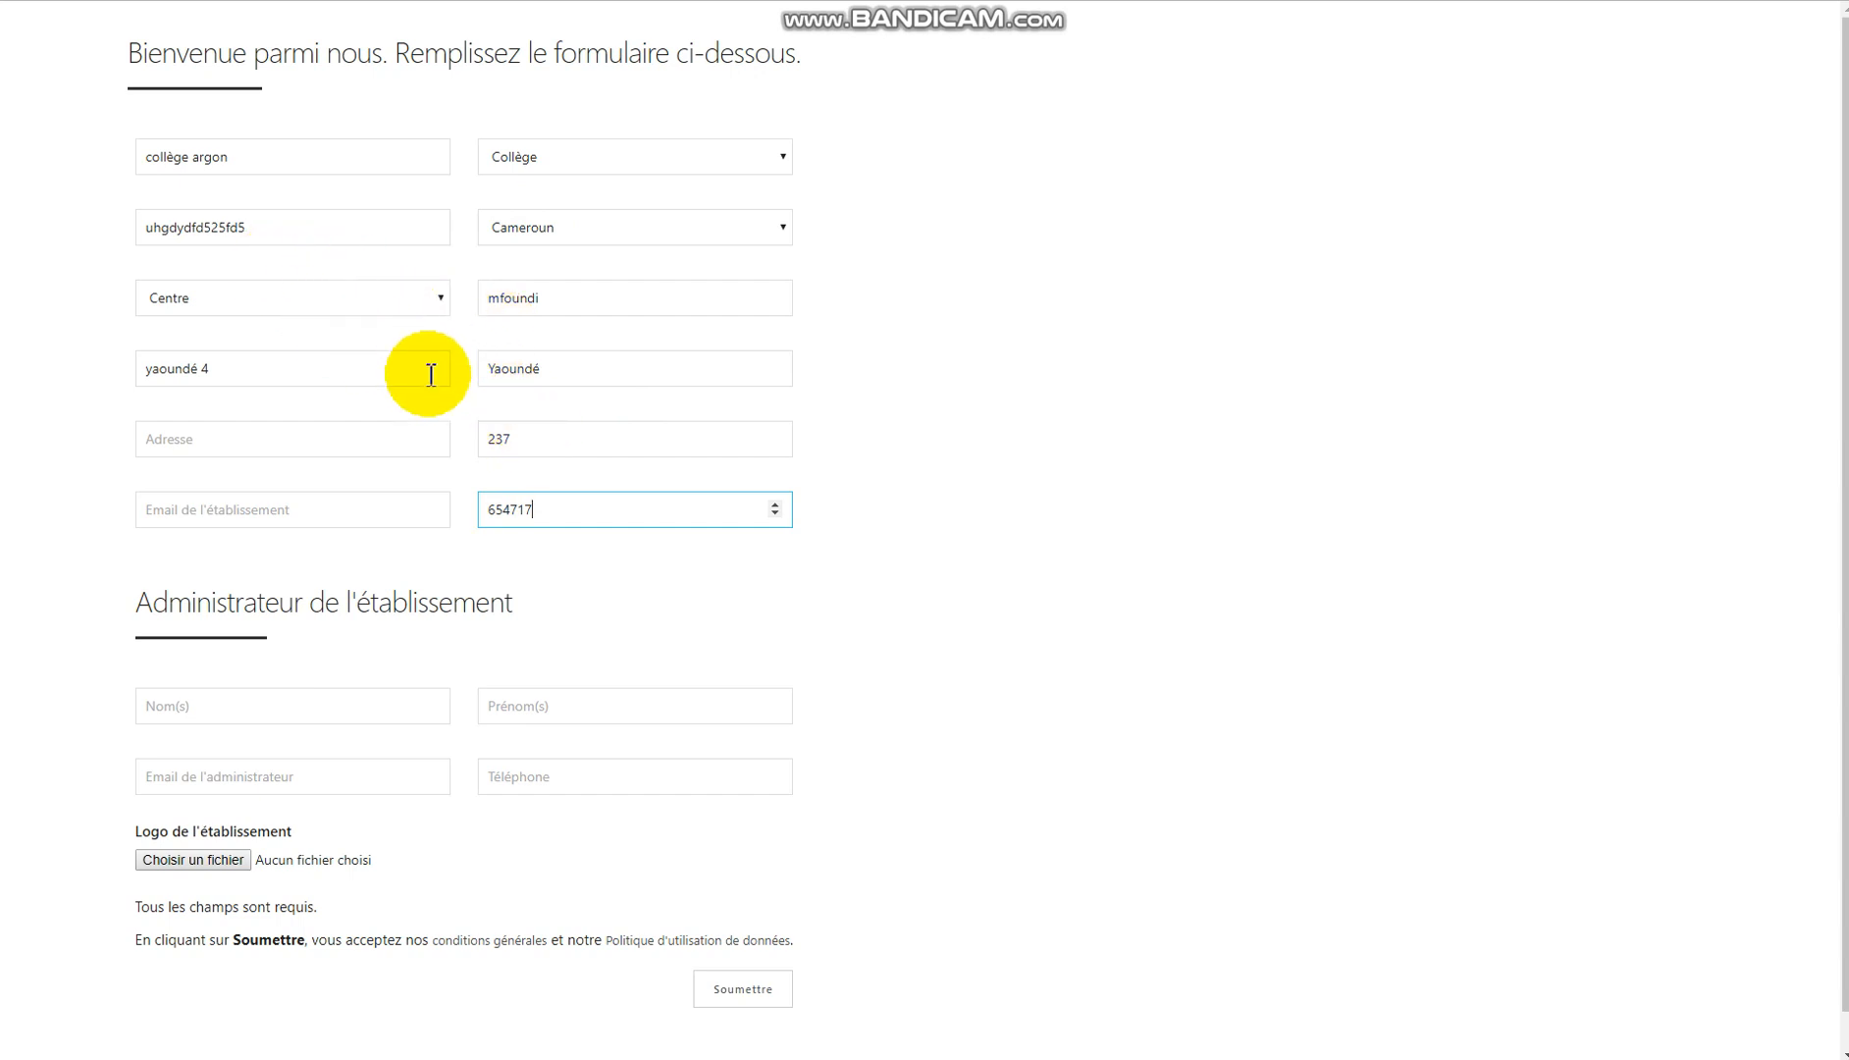
Fill in the administrator's surname, first name and e-mail address.
scroll(466, 475, "down", 1)
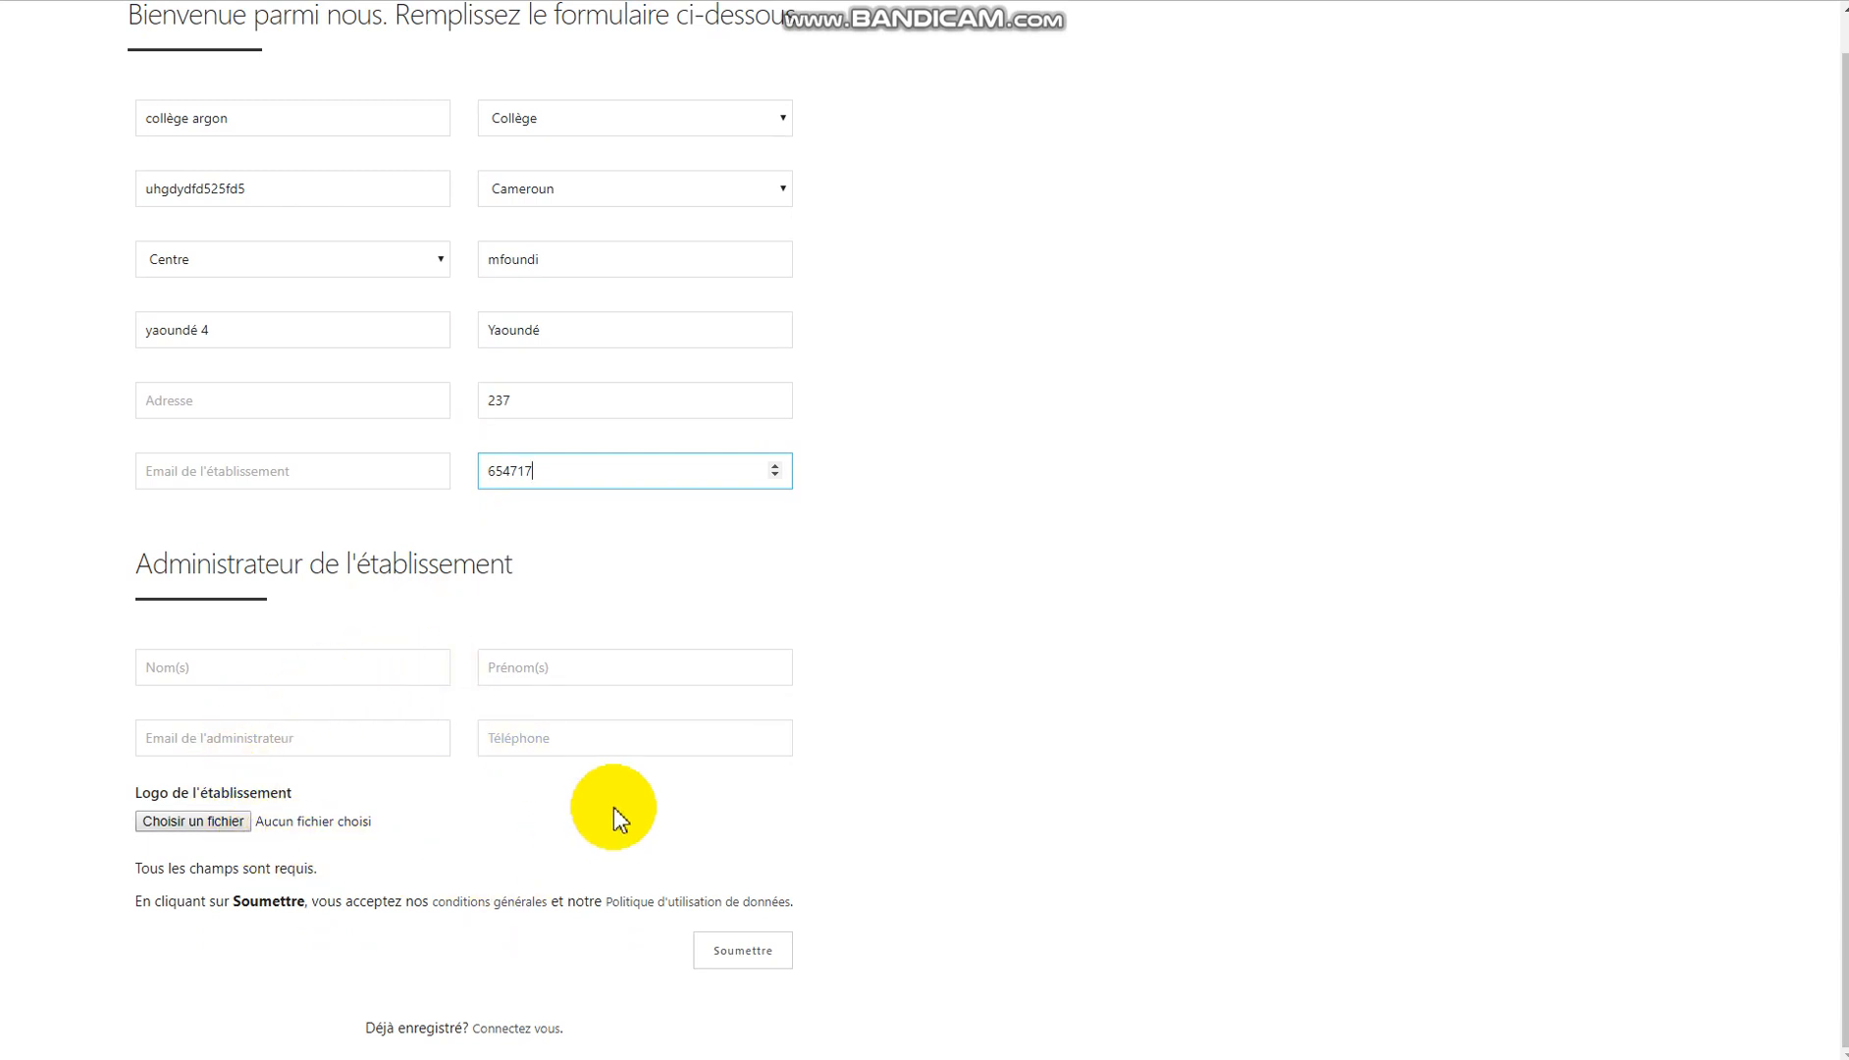
left_click(271, 668)
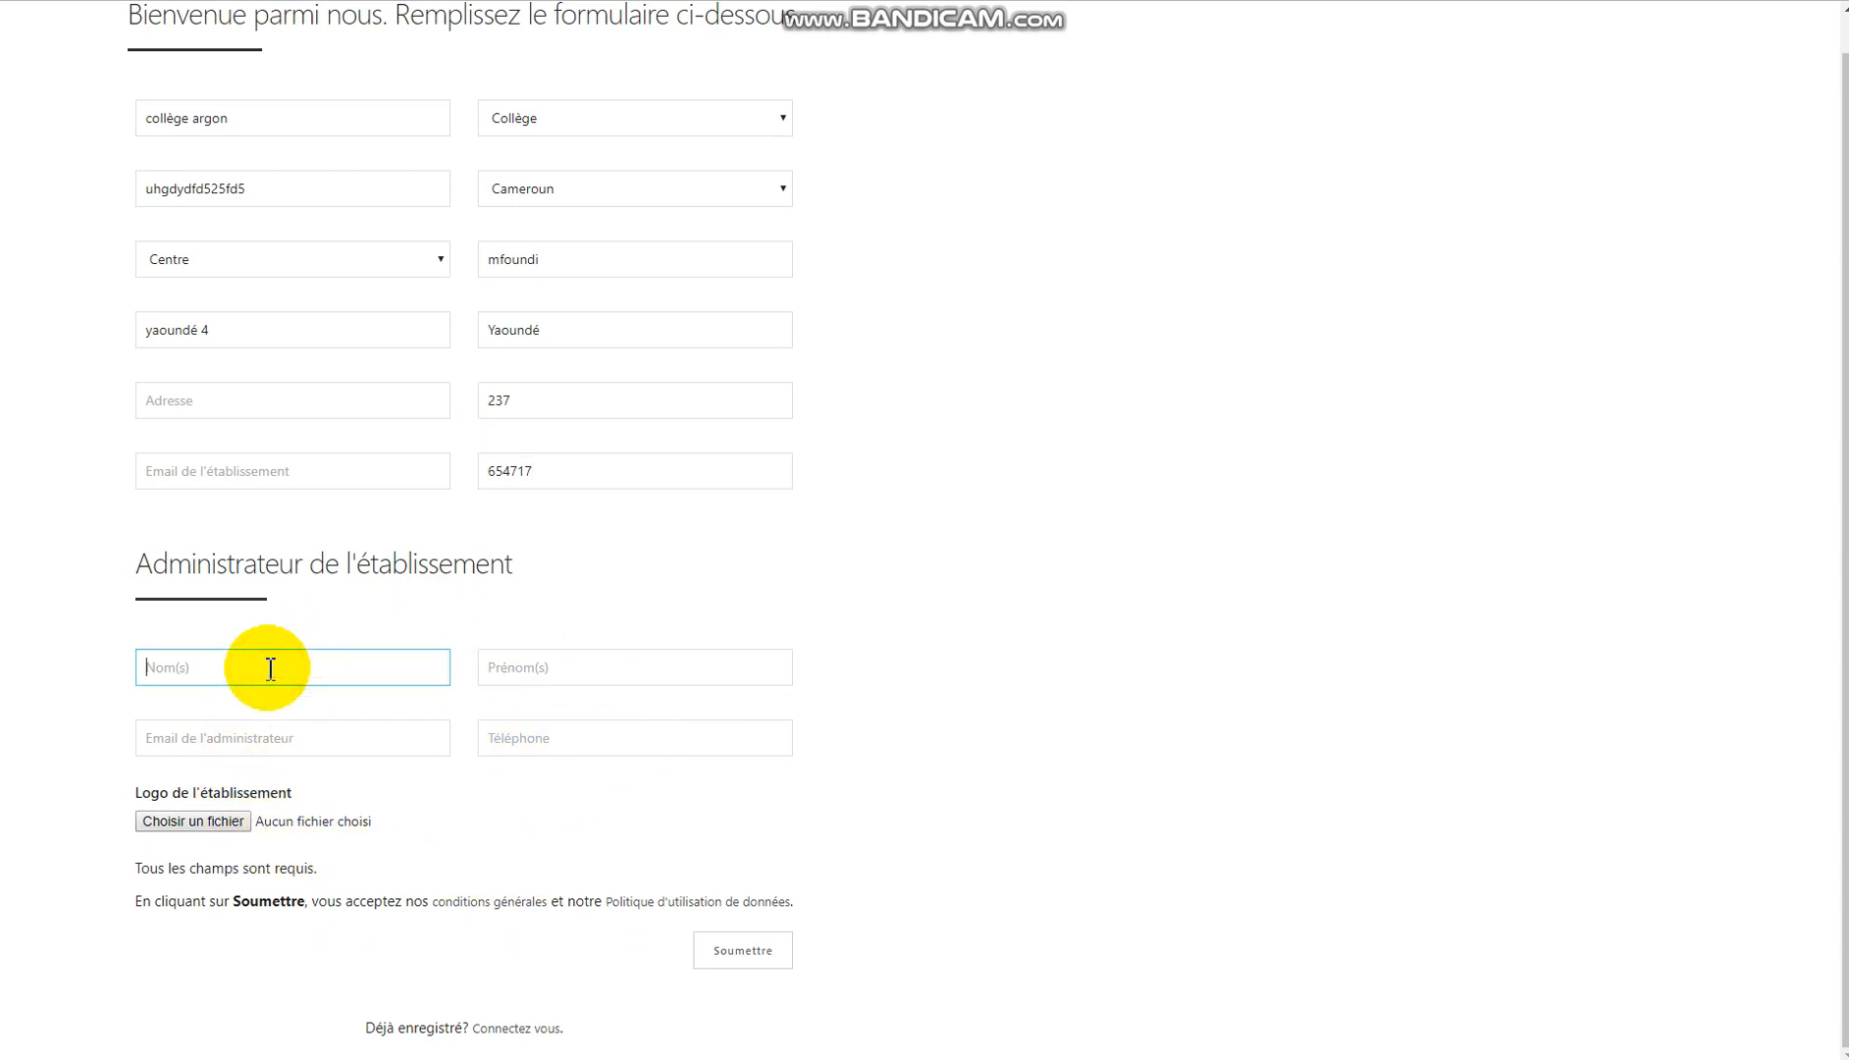
key("Tab")
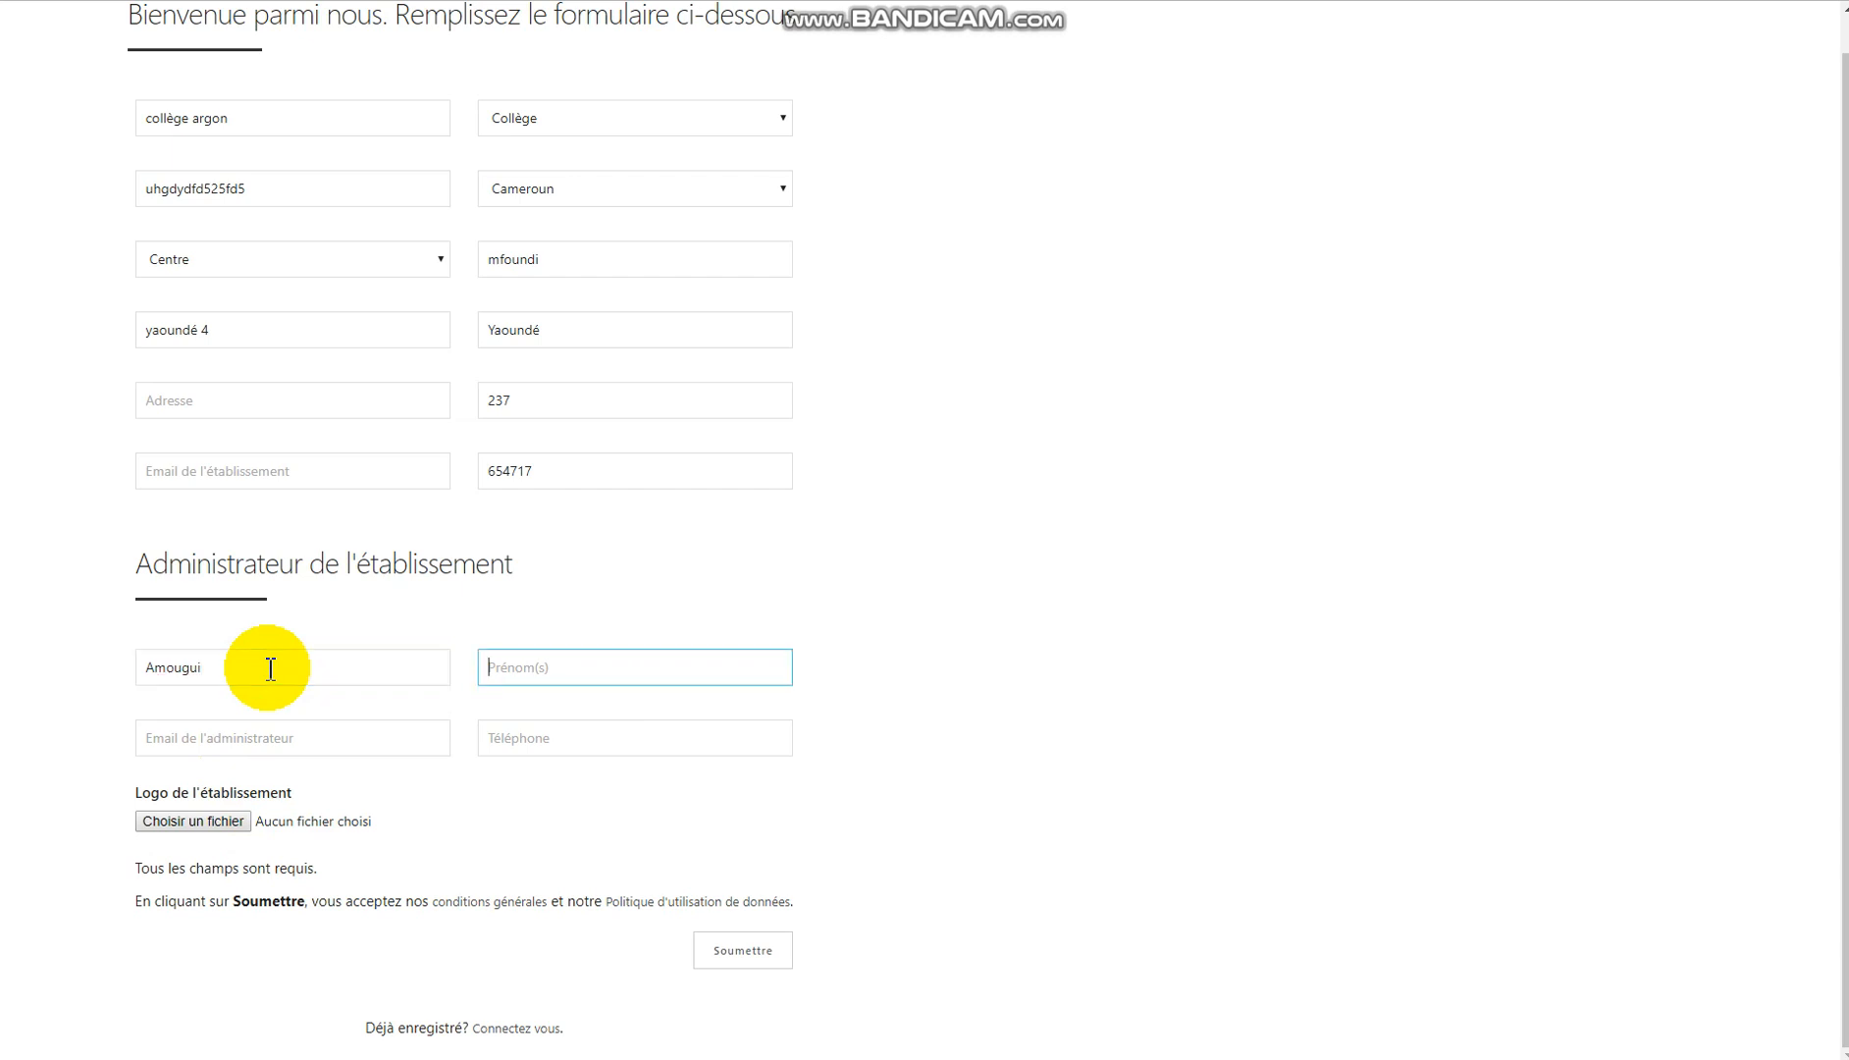
key("Tab")
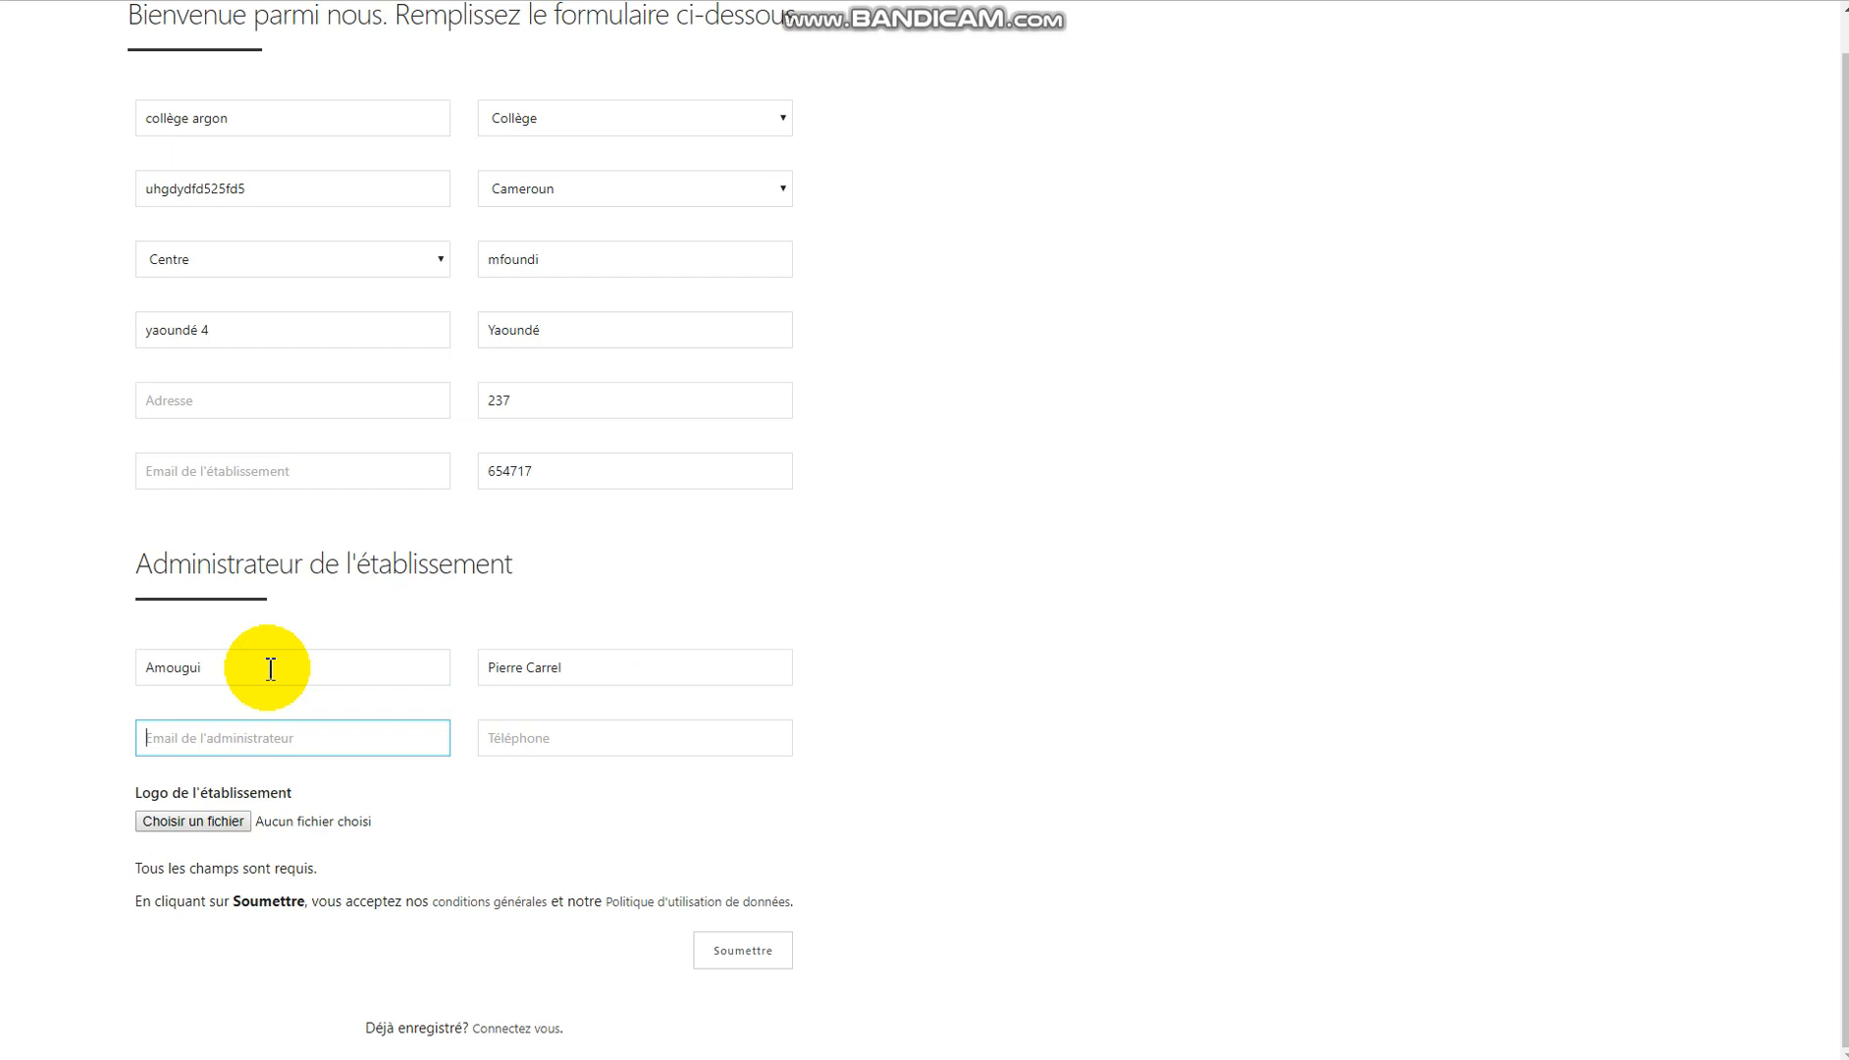
key("Tab")
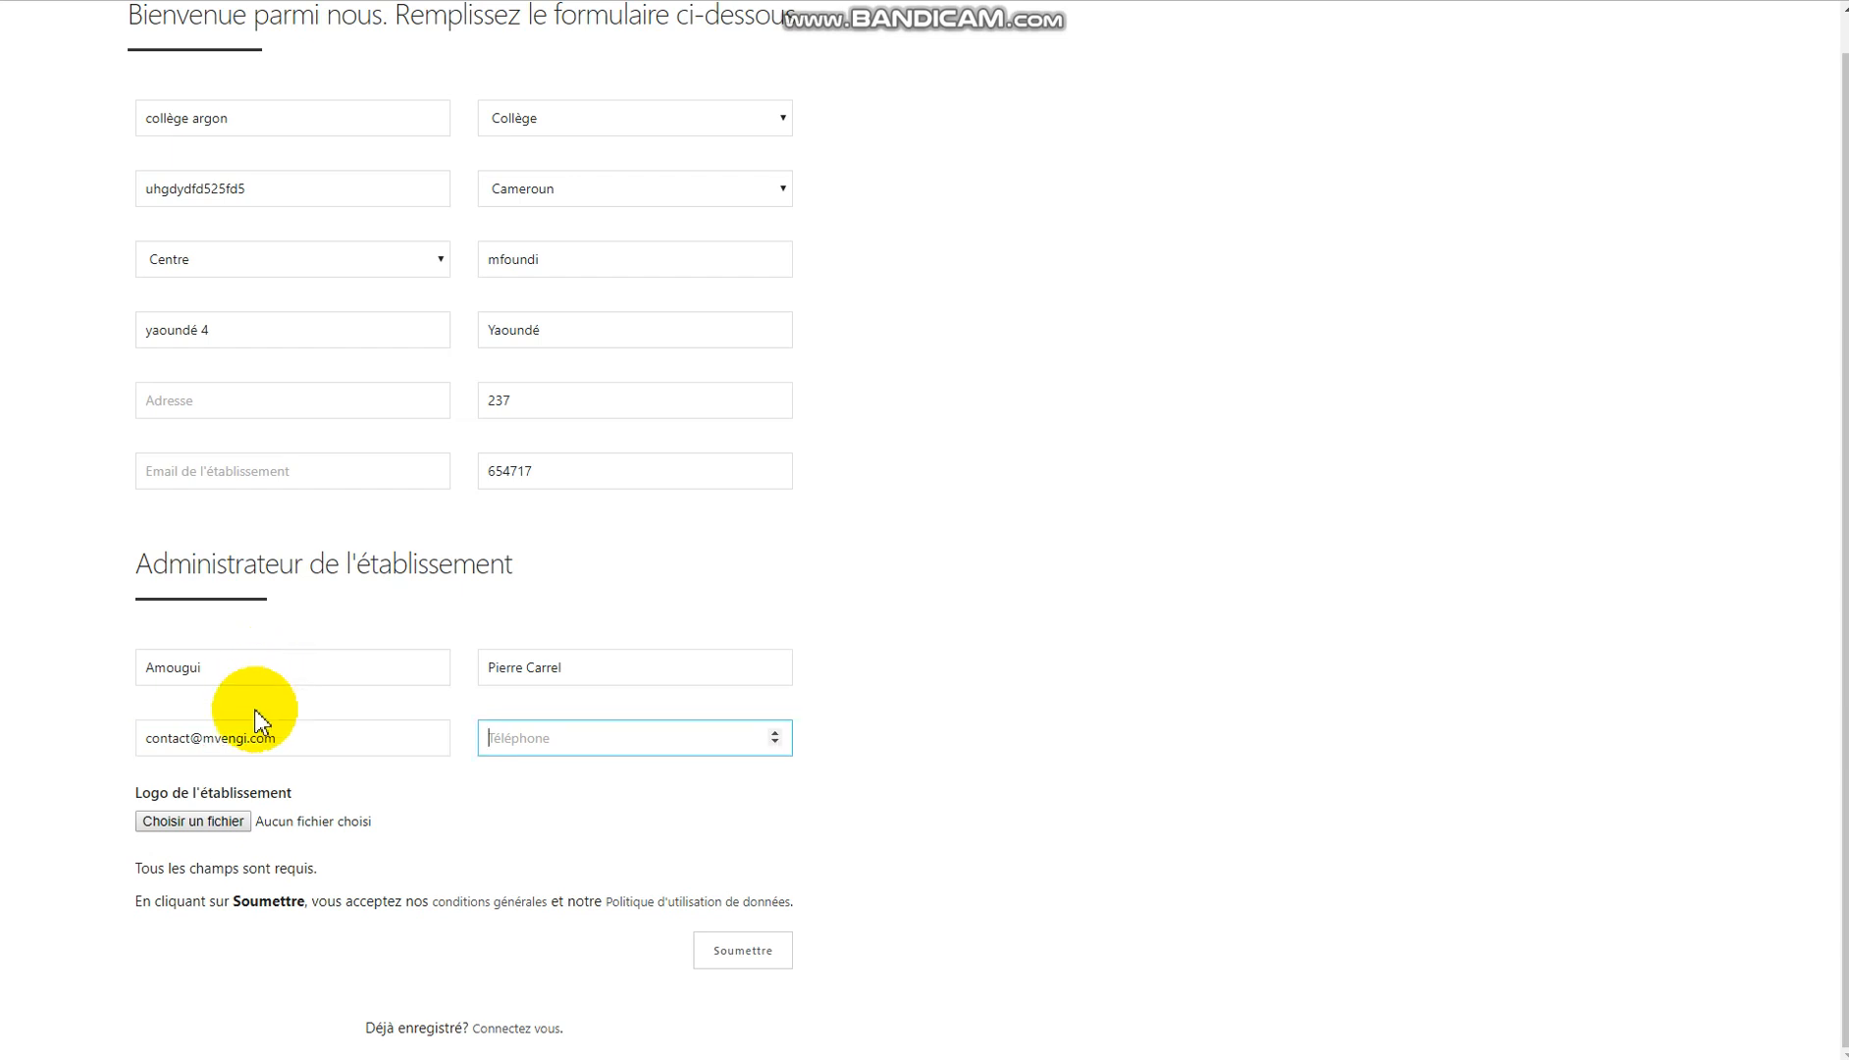
Attach LOGOS ARGAON ROND 2.png as the school logo.
left_click(220, 822)
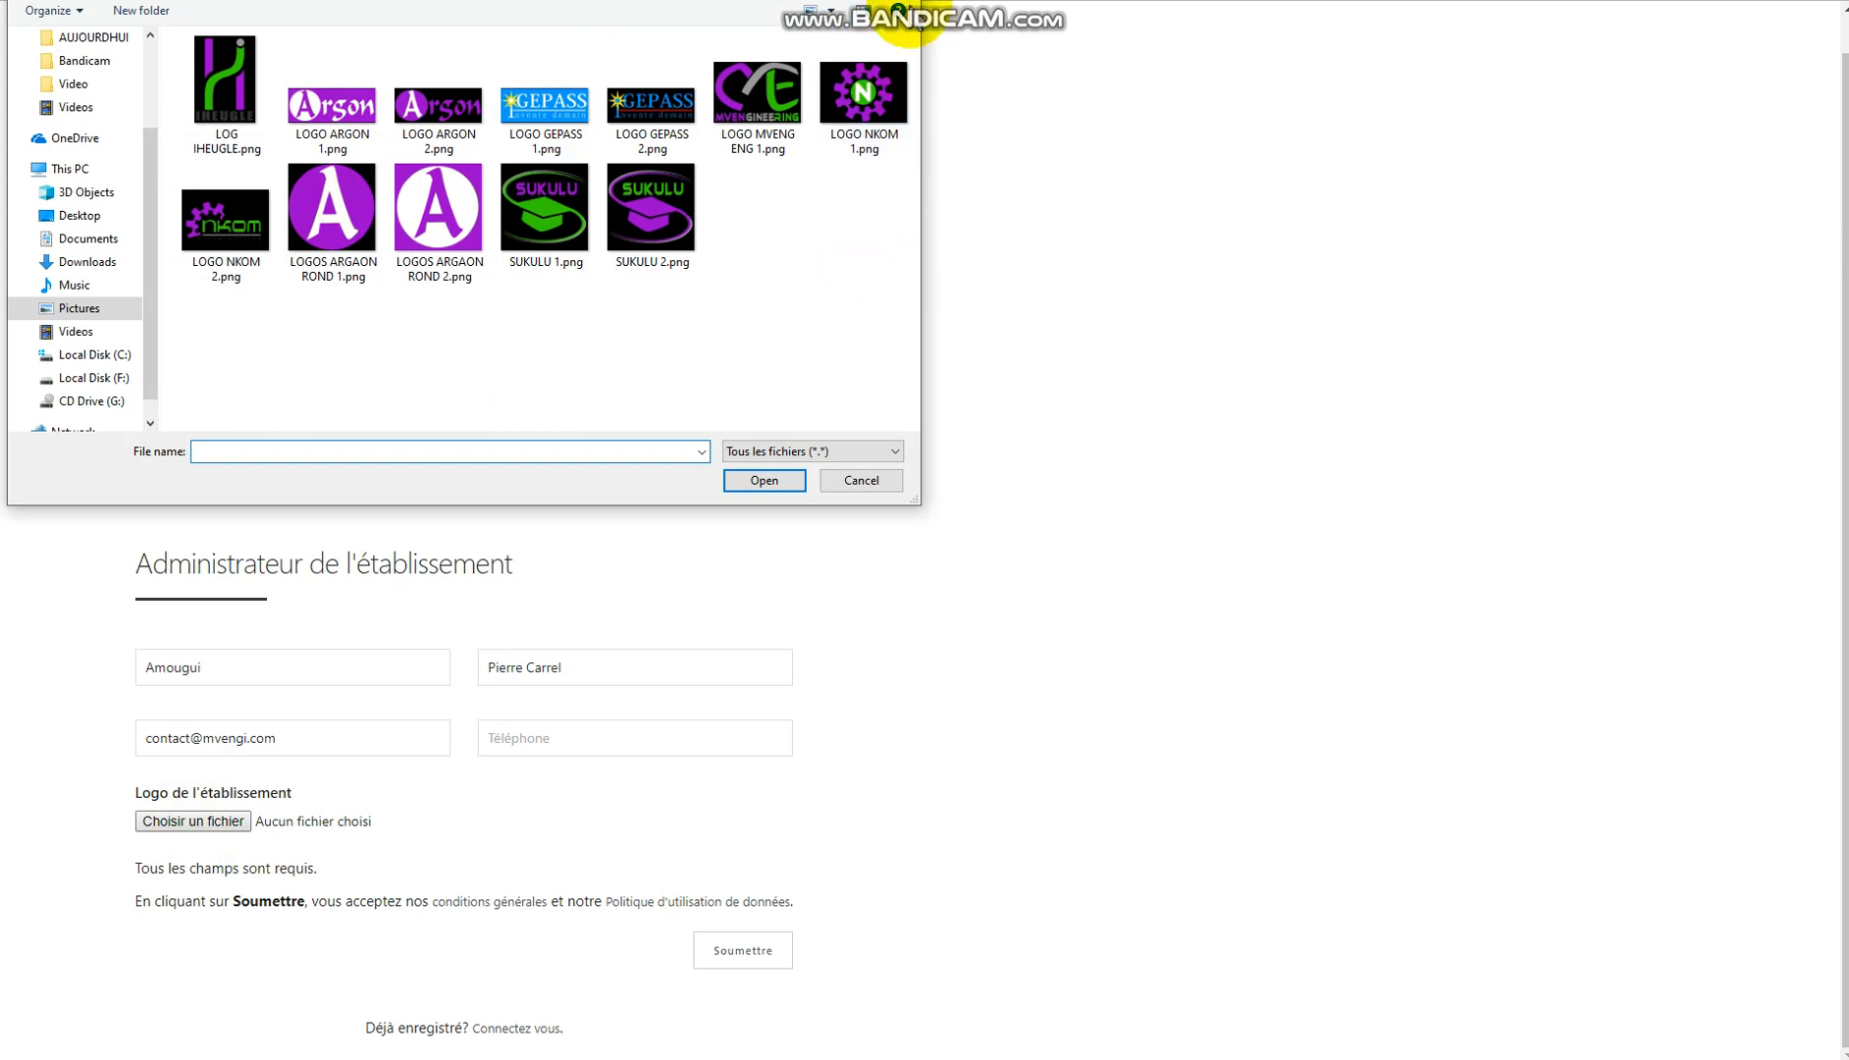
left_click(408, 232)
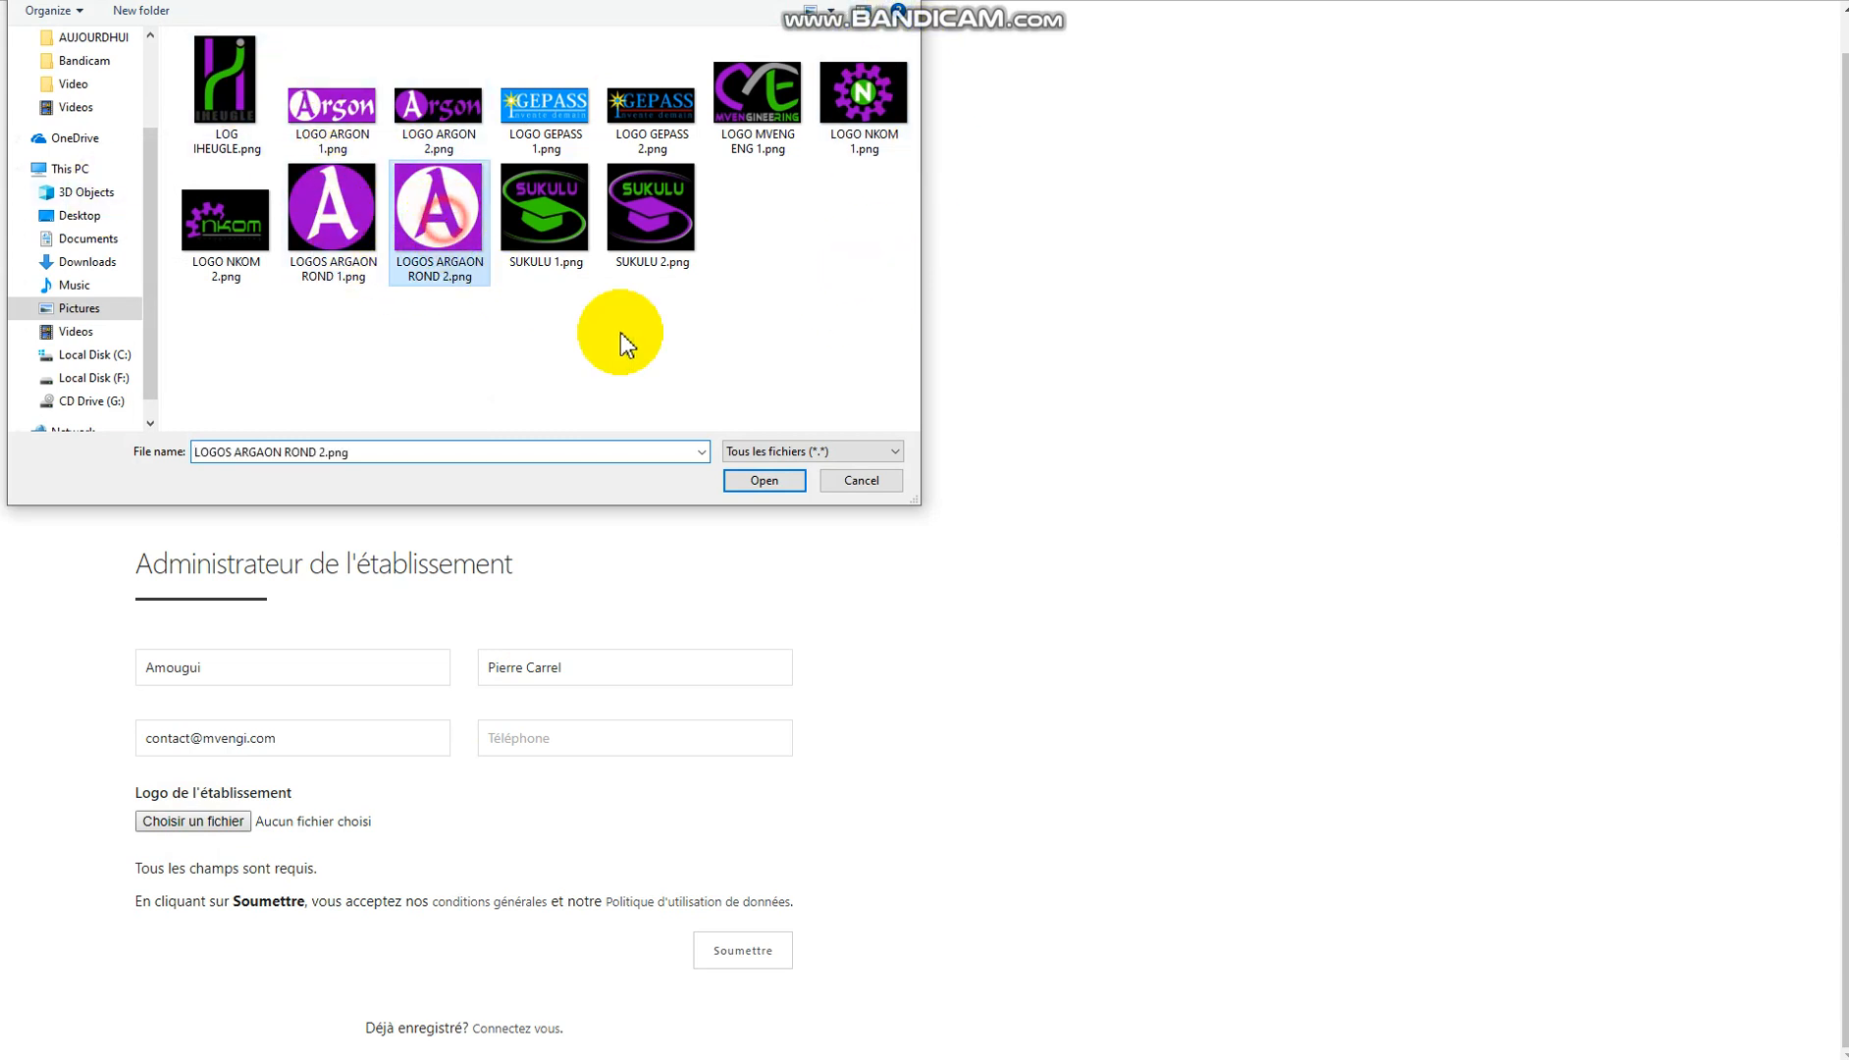
left_click(762, 479)
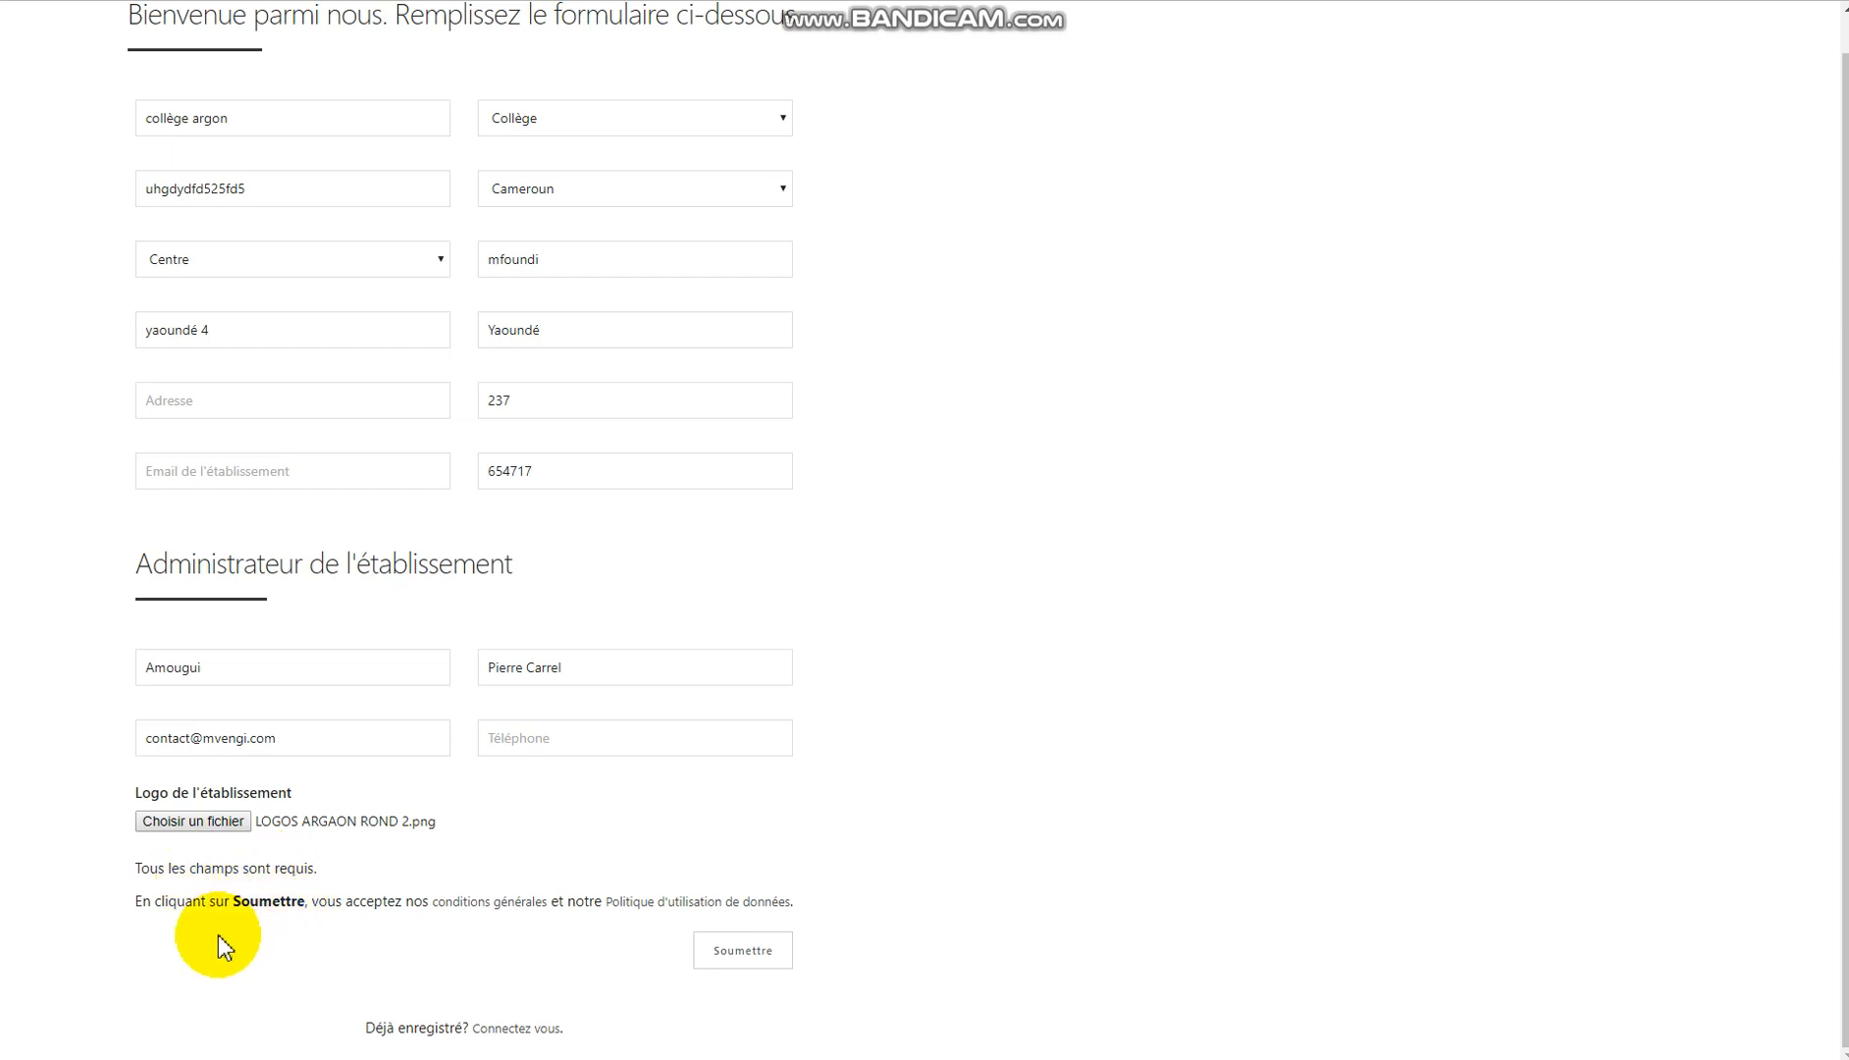
Fill in the missing address and the school's e-mail address.
left_click(728, 952)
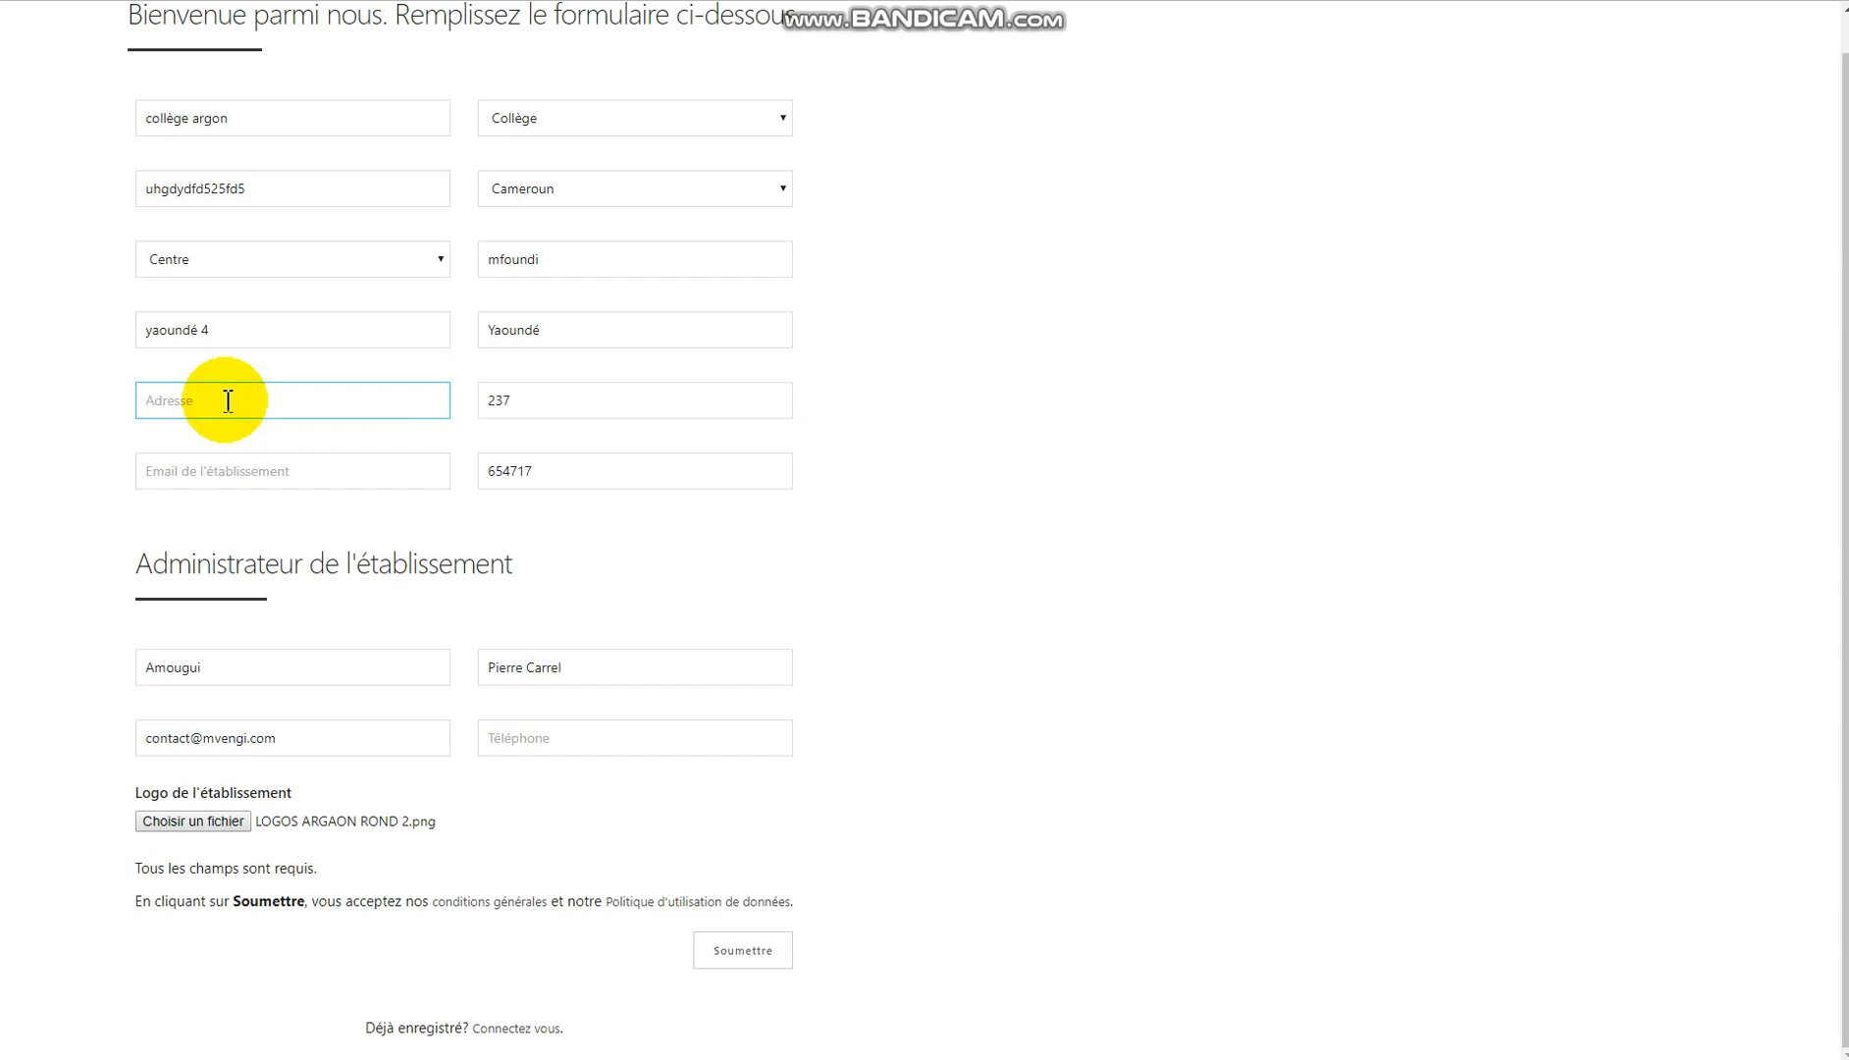
type("BP: 14")
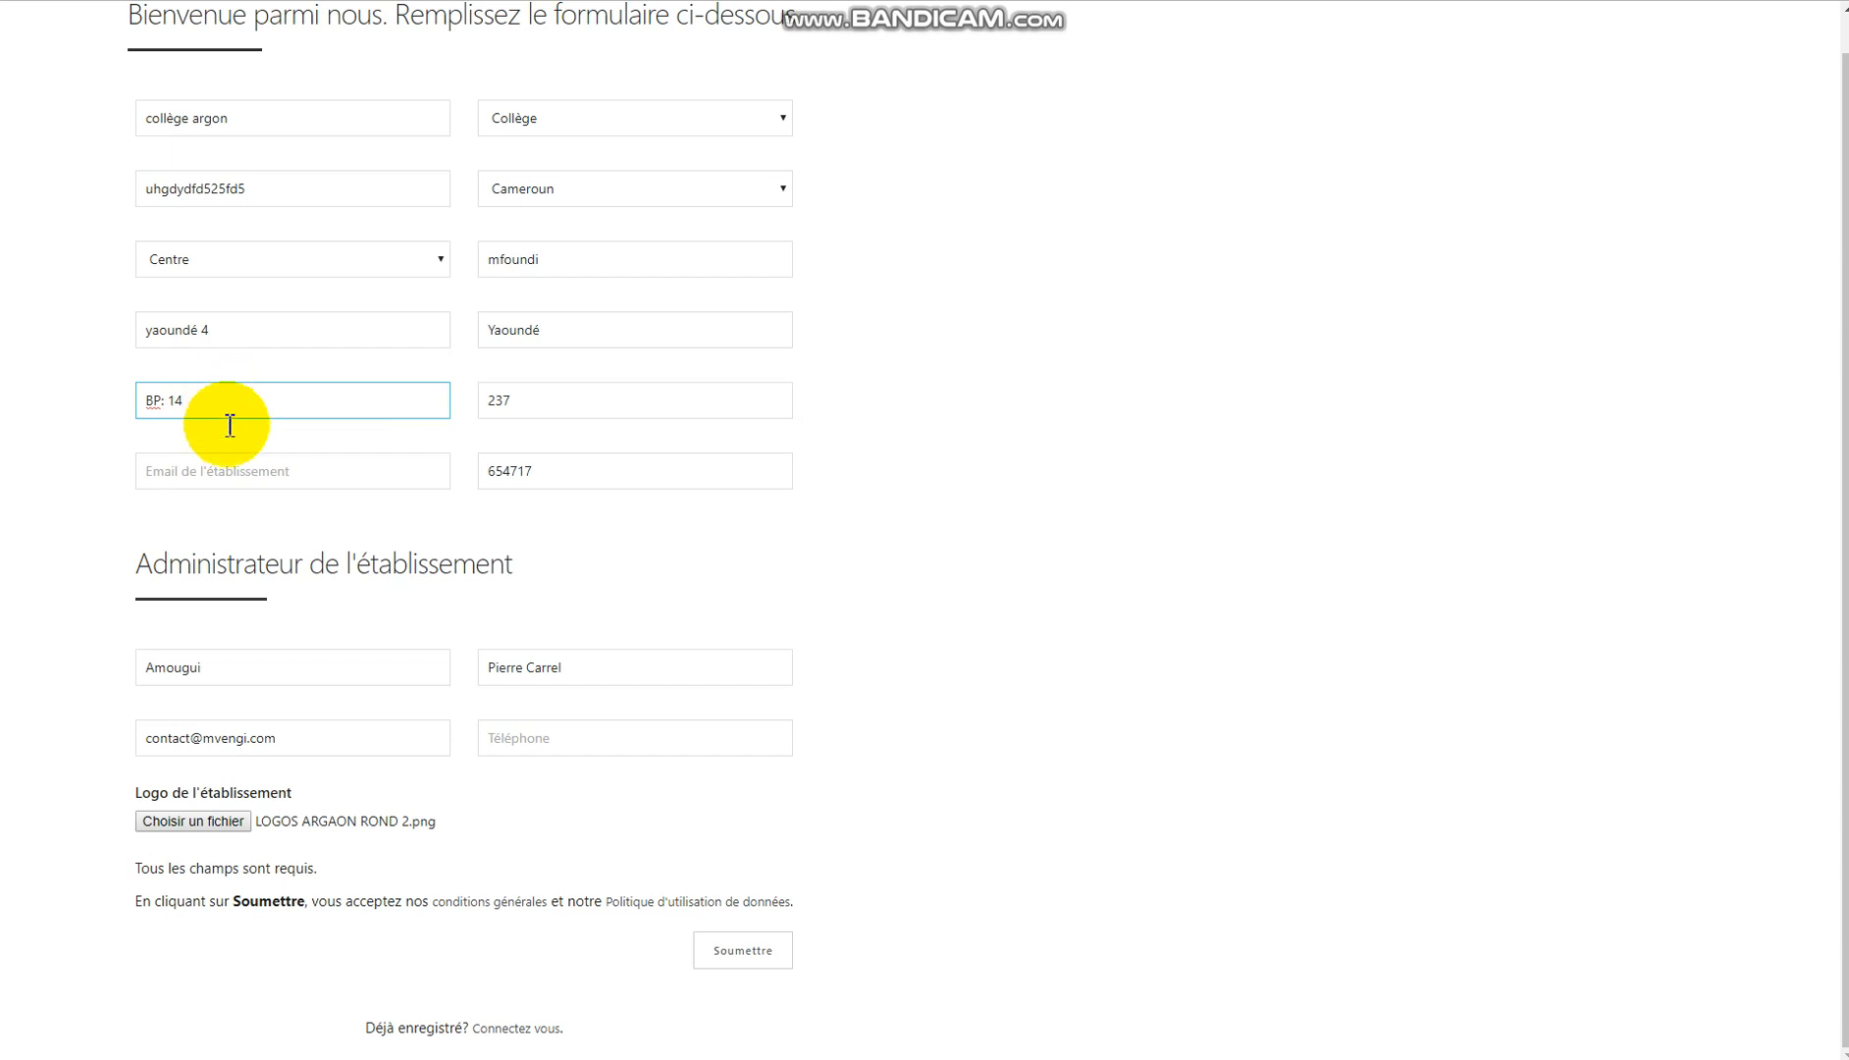
left_click(238, 479)
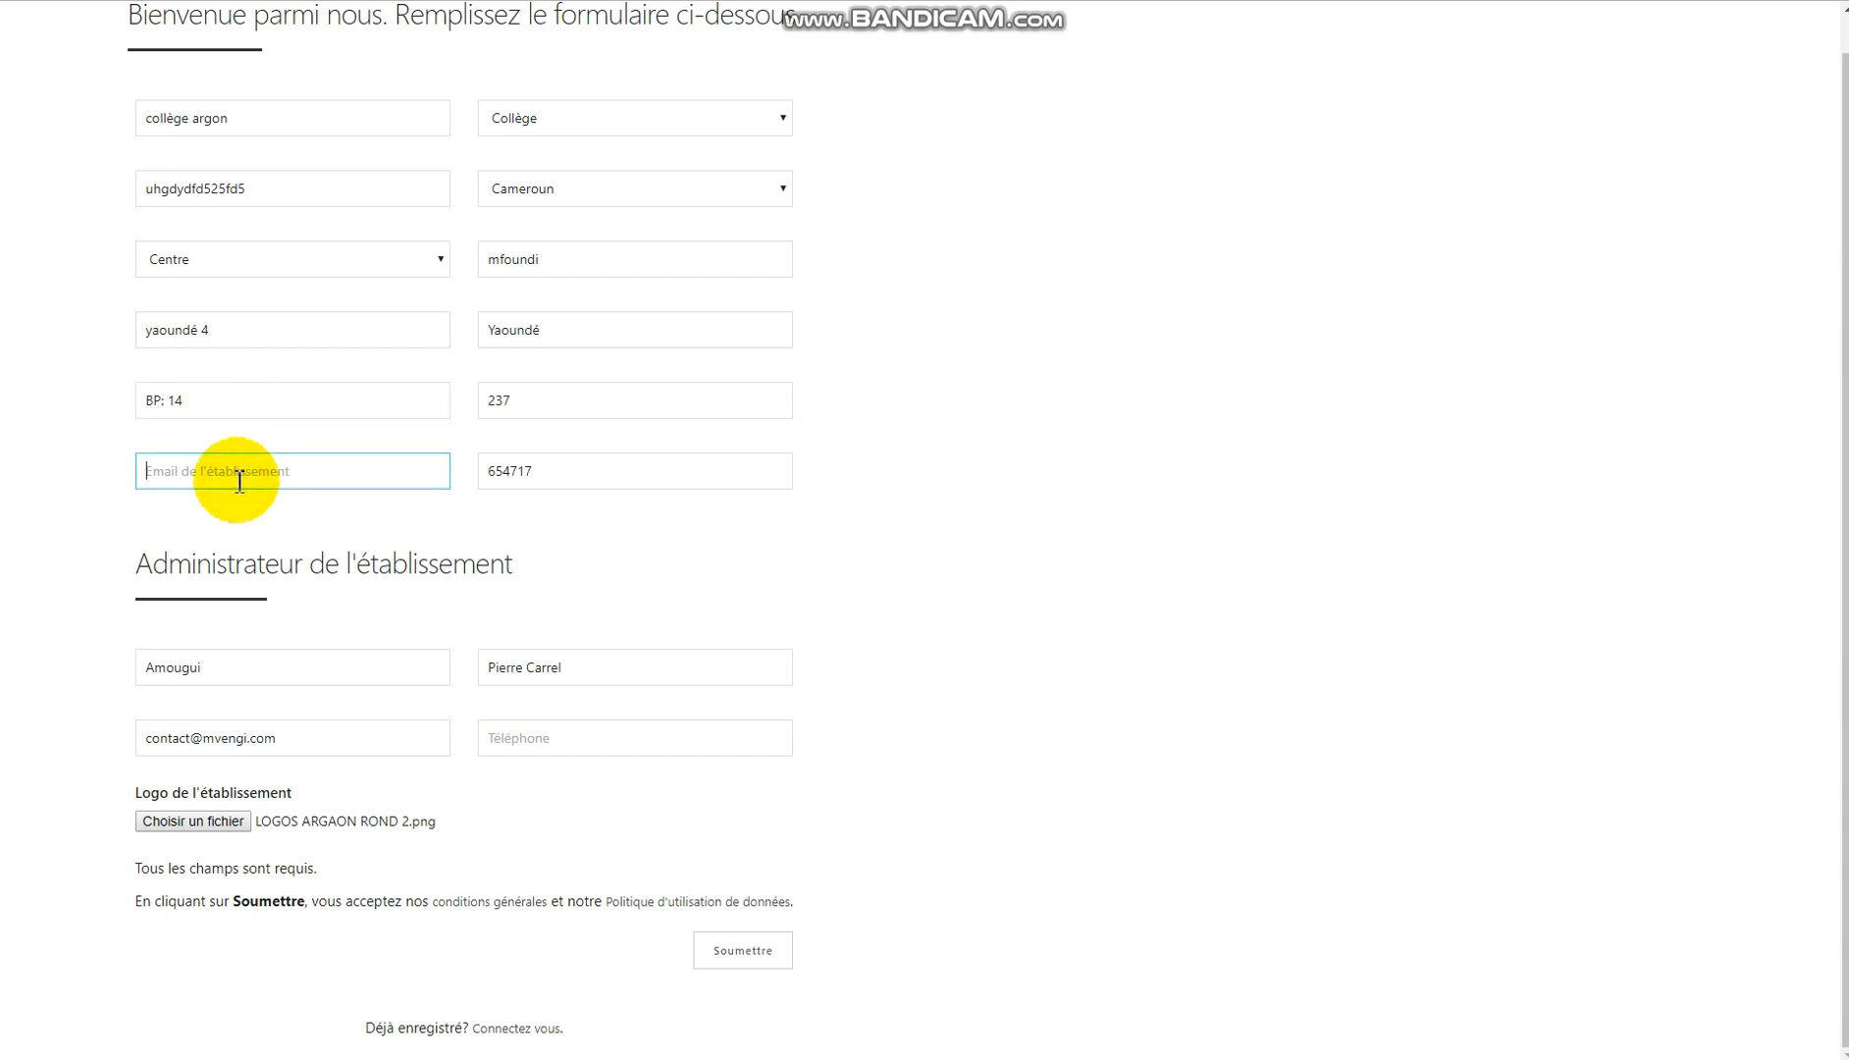
Enter the administrator's phone number and submit the registration form.
left_click(731, 962)
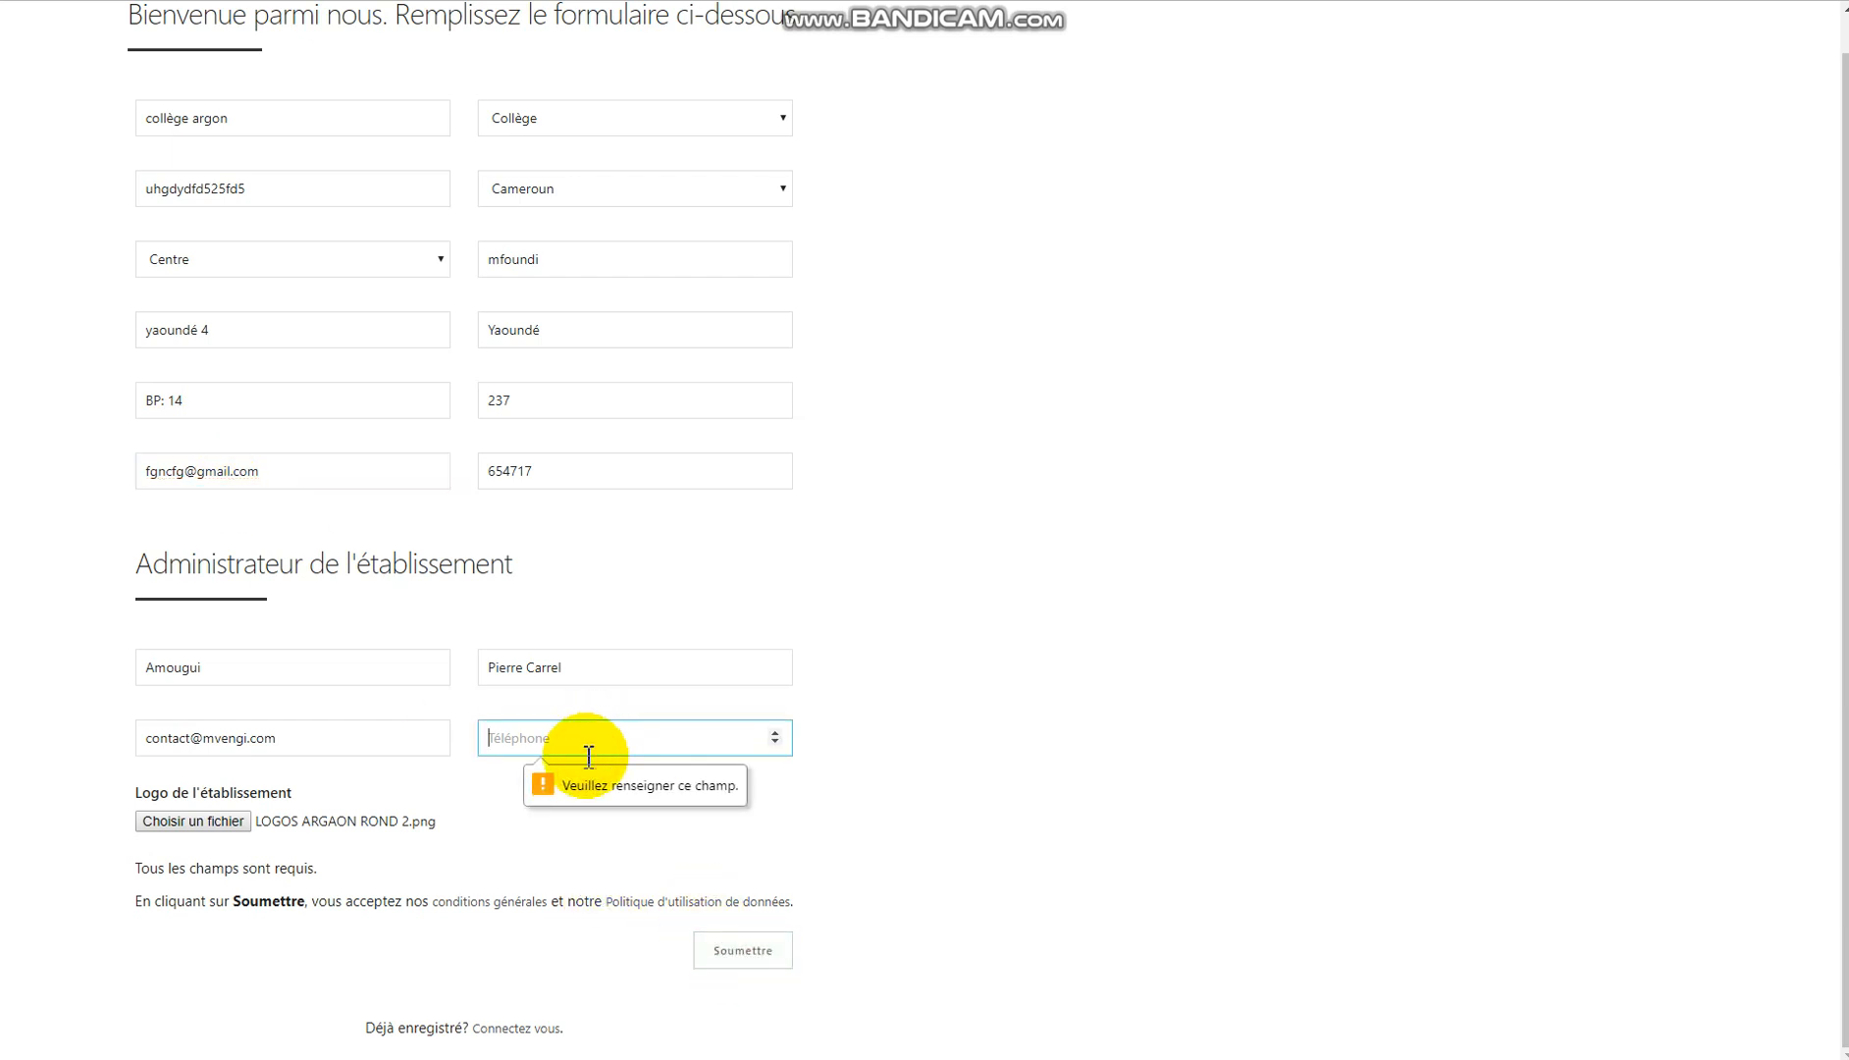
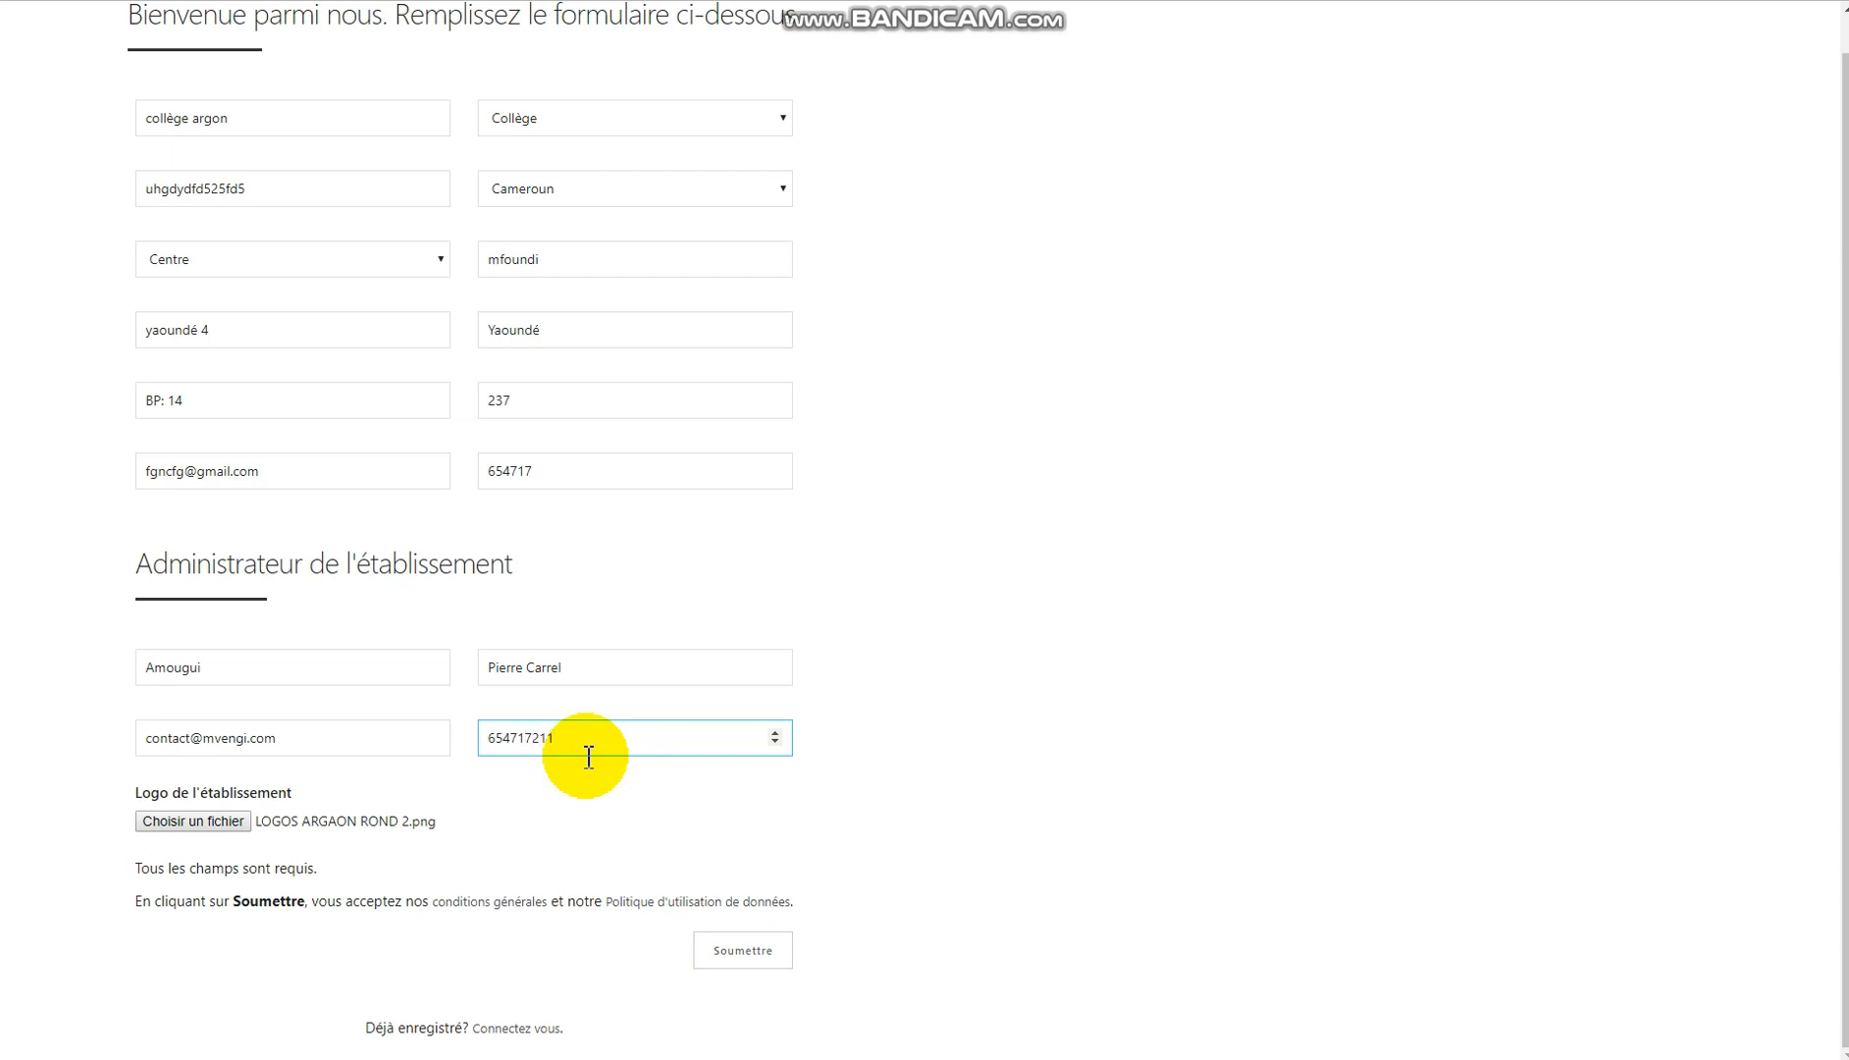
left_click(710, 947)
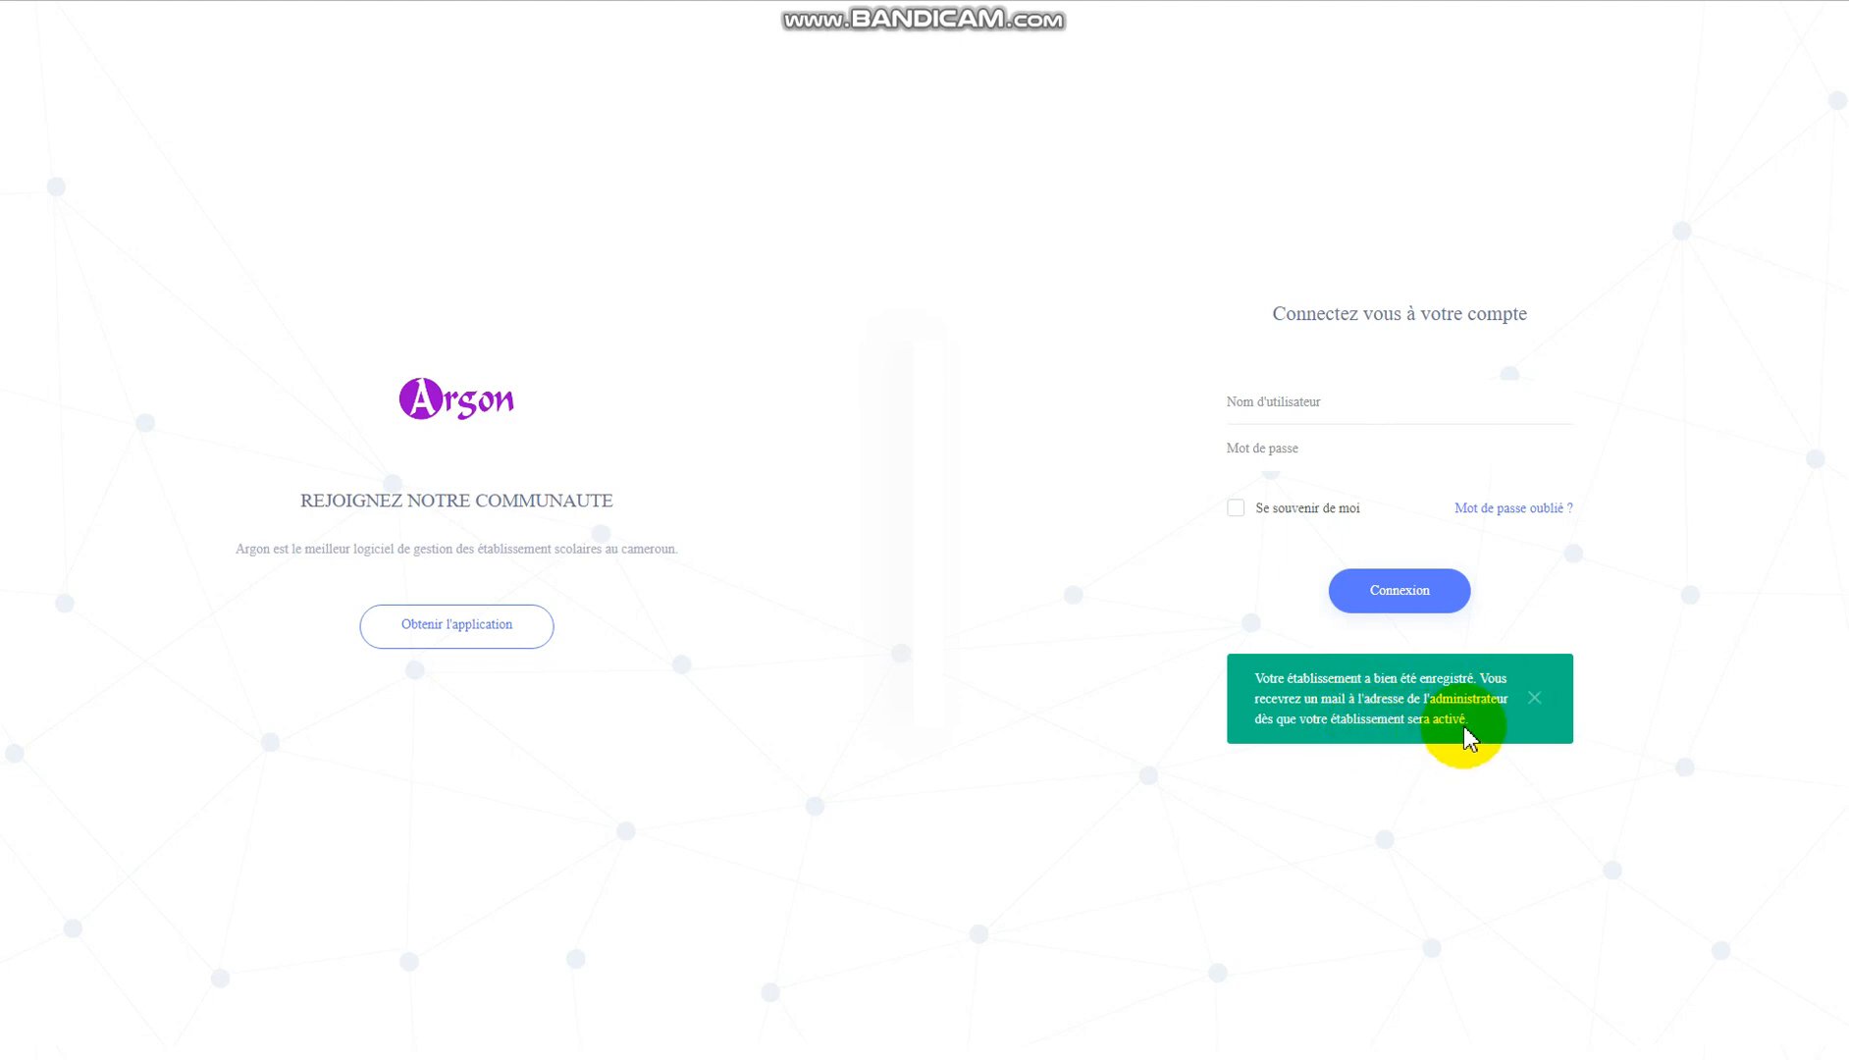
Dismiss the green registration-success notice and focus the username field.
left_click(1533, 701)
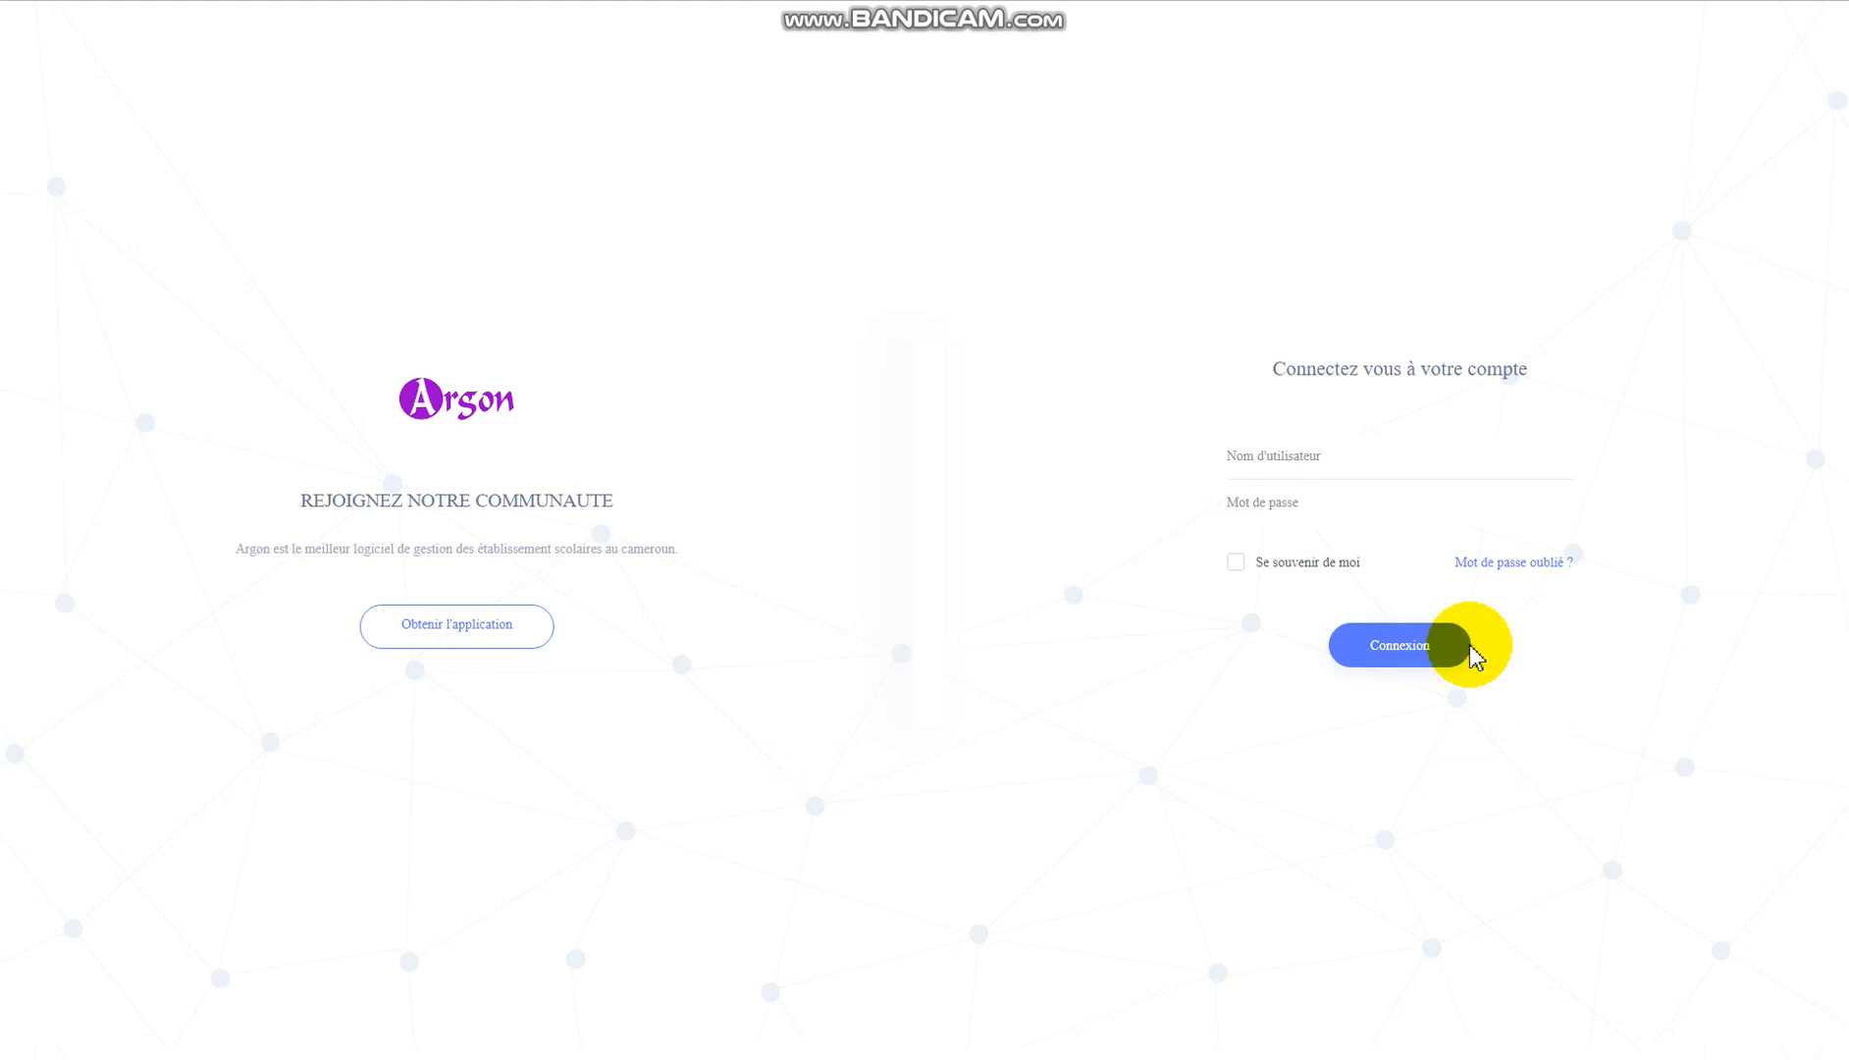
left_click(1319, 460)
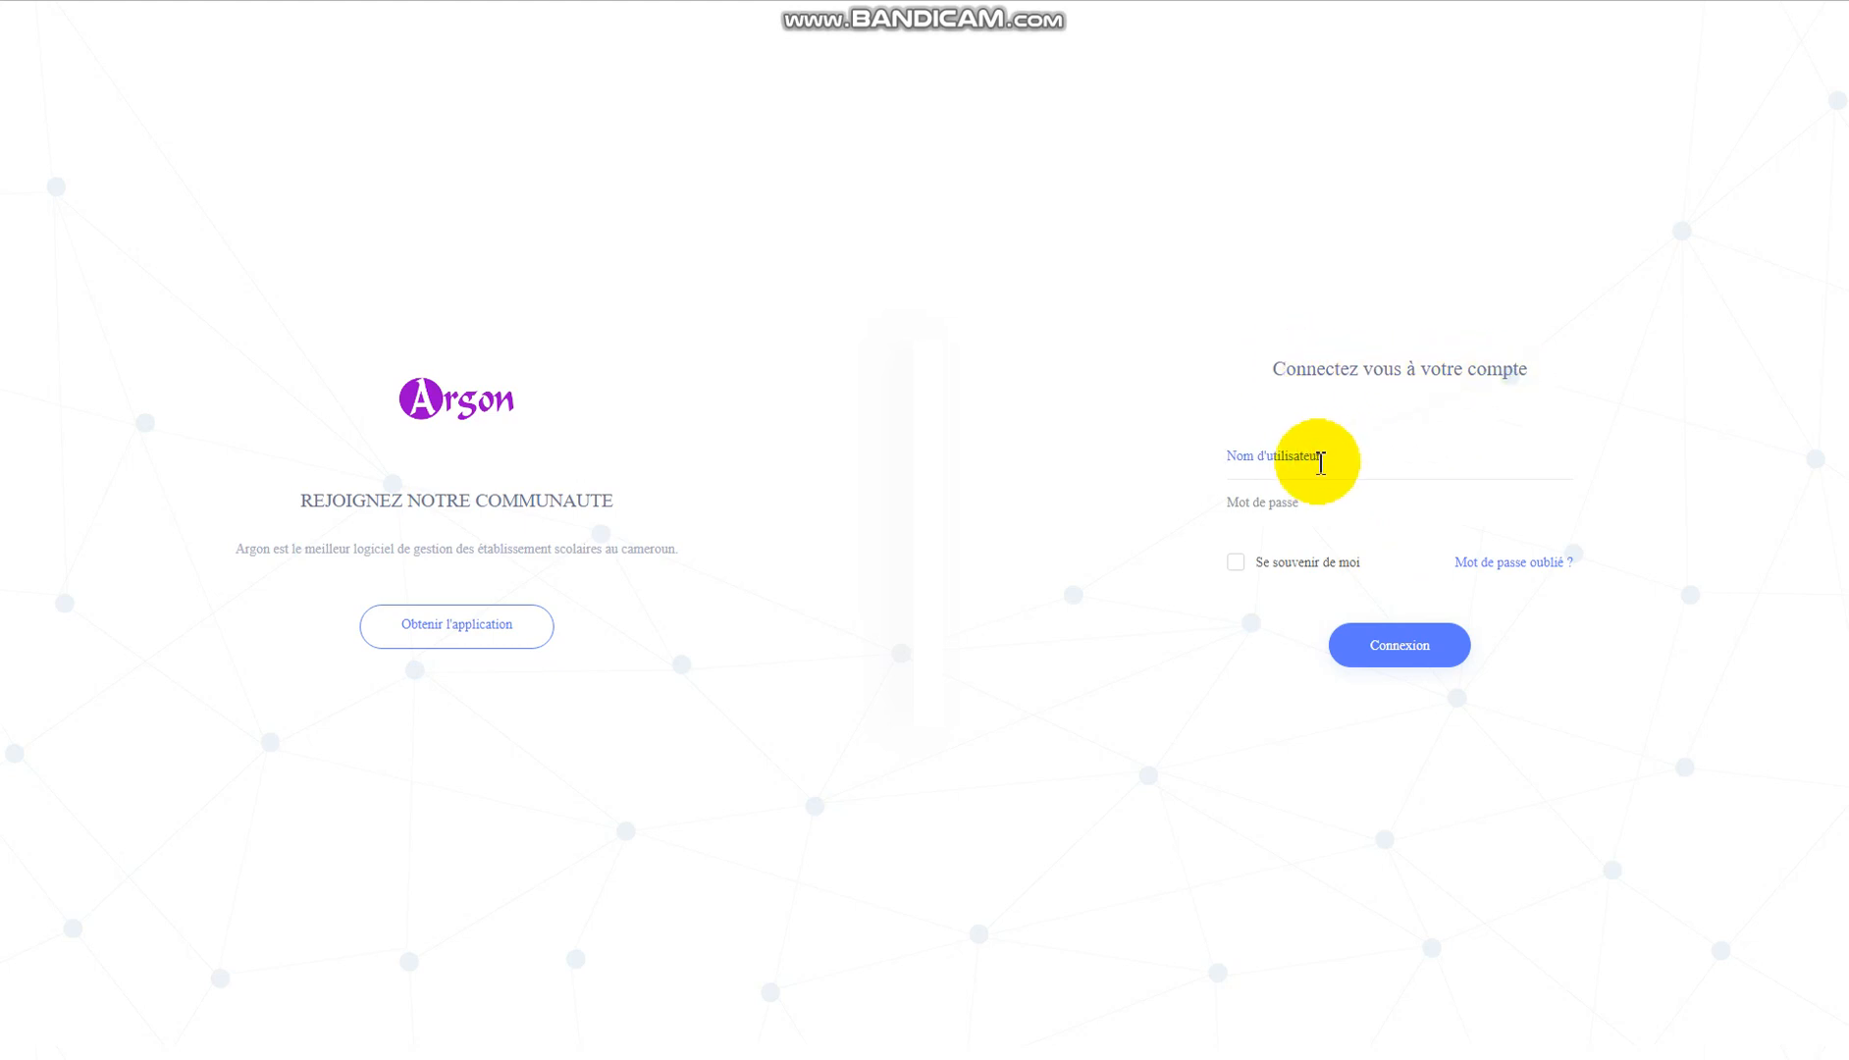
Sign in with the account username and password; Argon rejects the credentials.
left_click(1319, 462)
type("marc237")
key("Tab")
type("•••••••••")
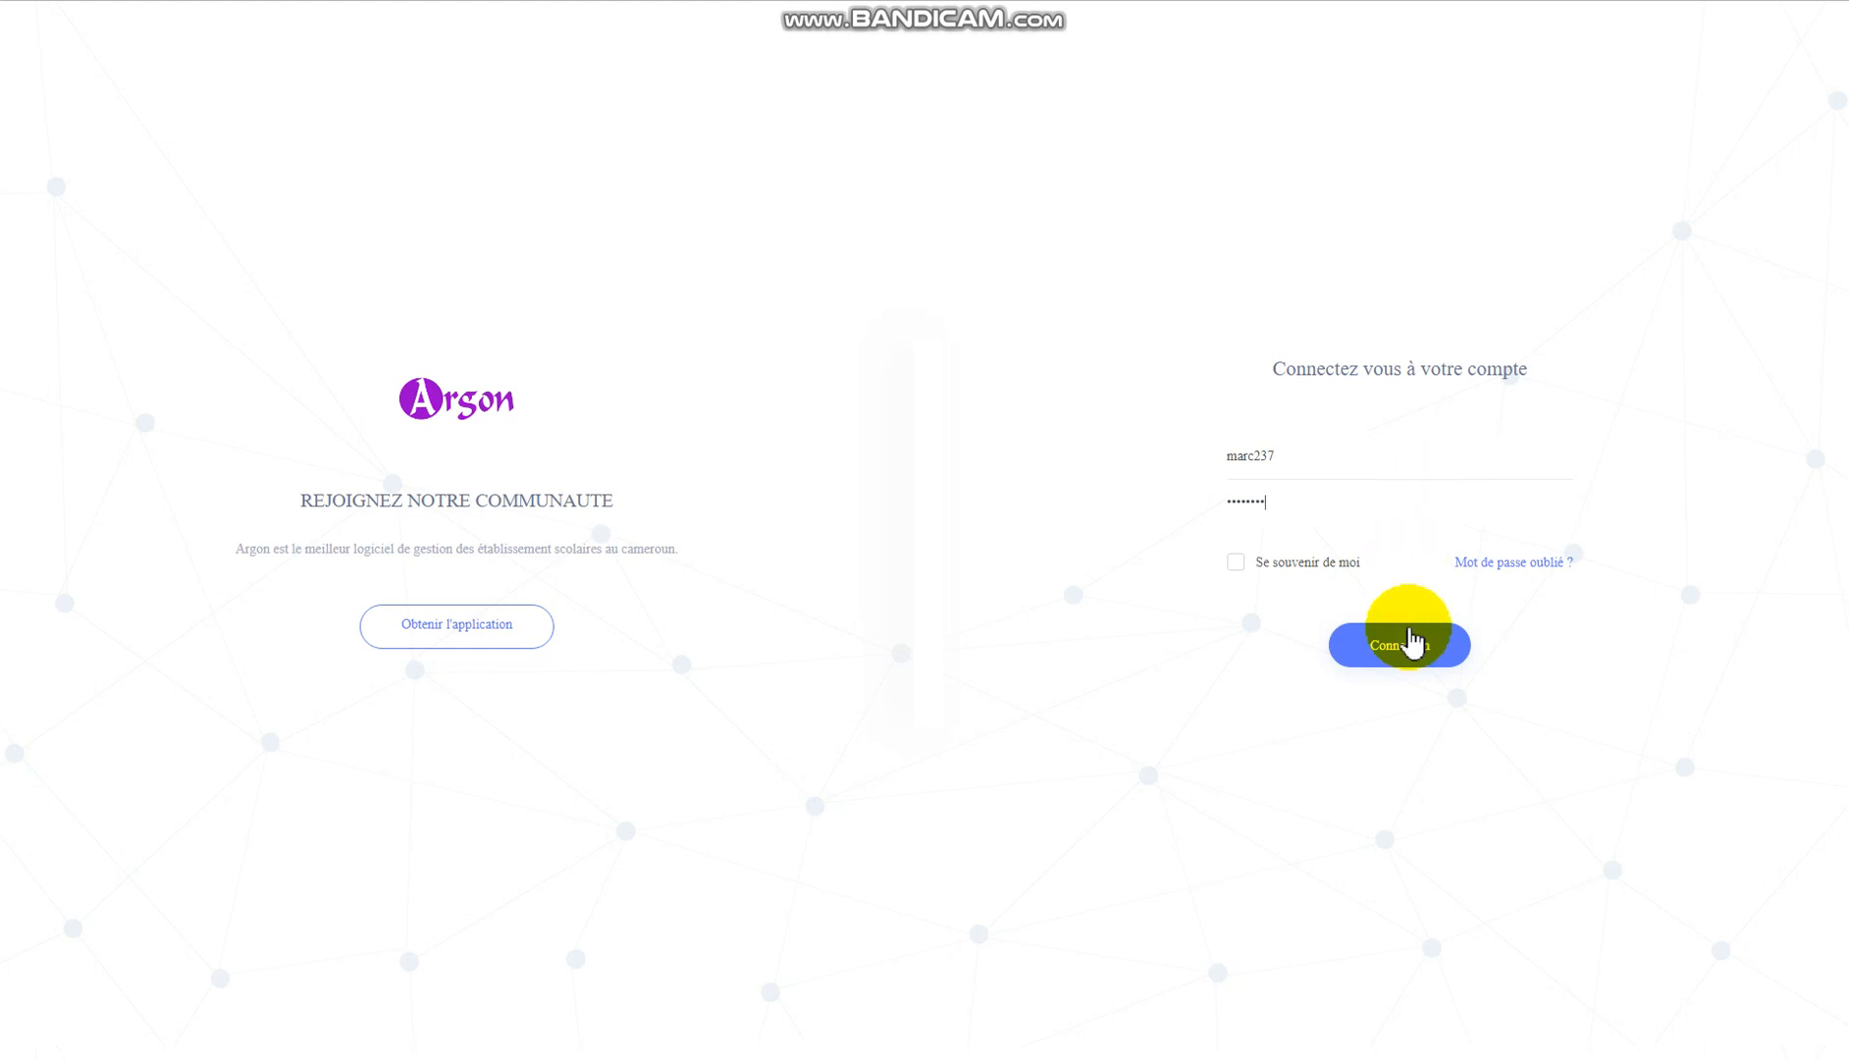
left_click(1408, 657)
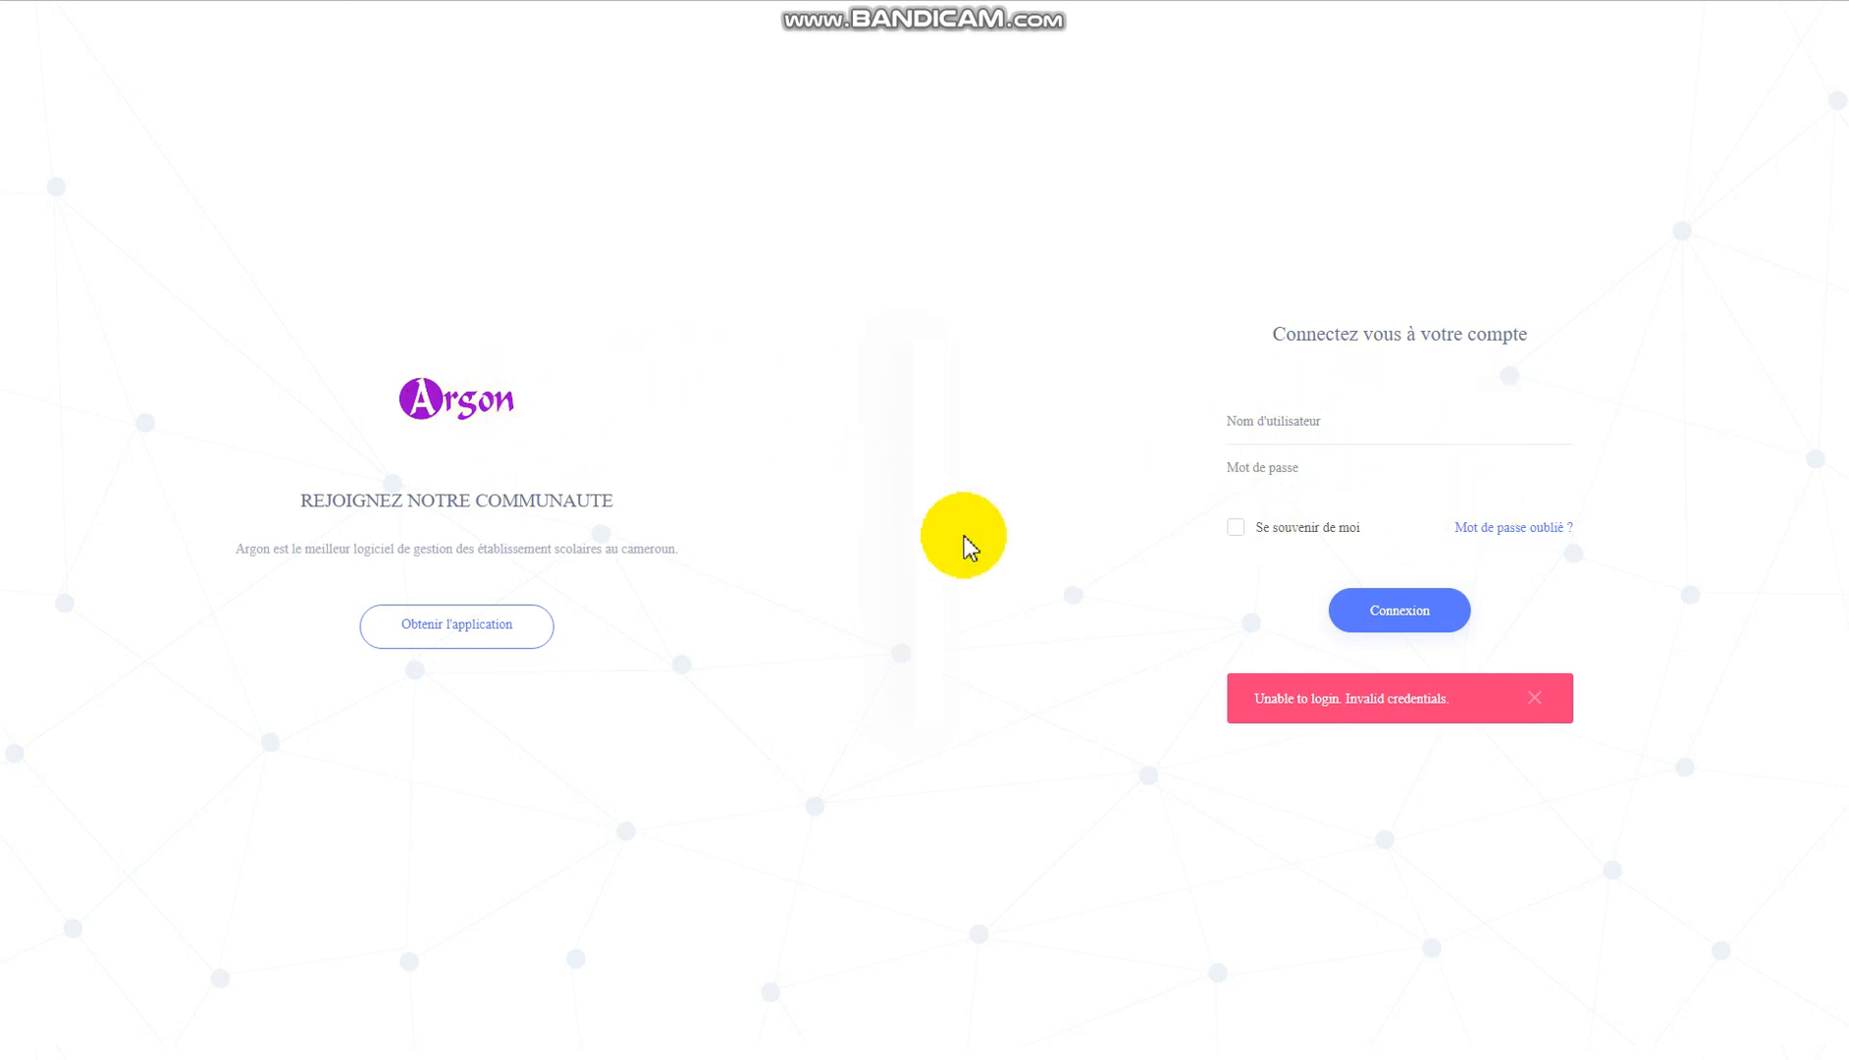
Re-enter the username and password, leave 'Se souvenir de moi' unchecked, and sign in again.
left_click(1296, 422)
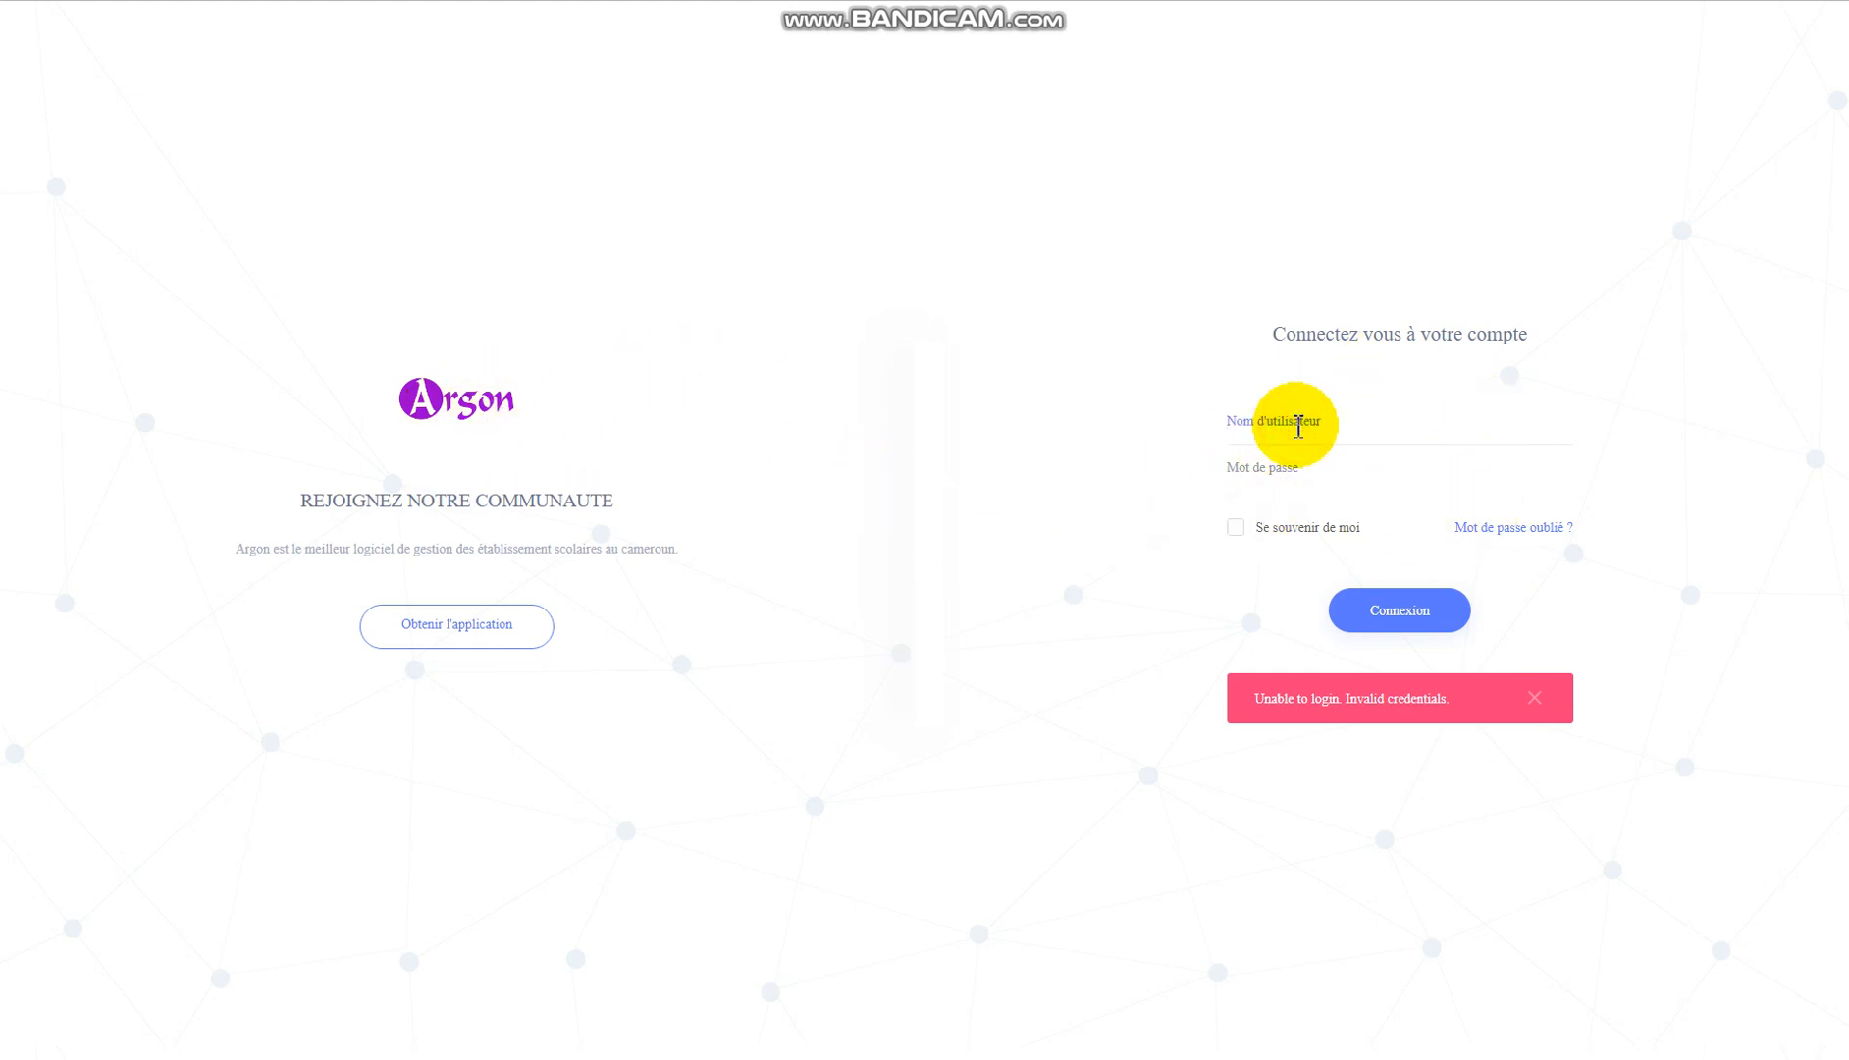
type("marc237•••••••••")
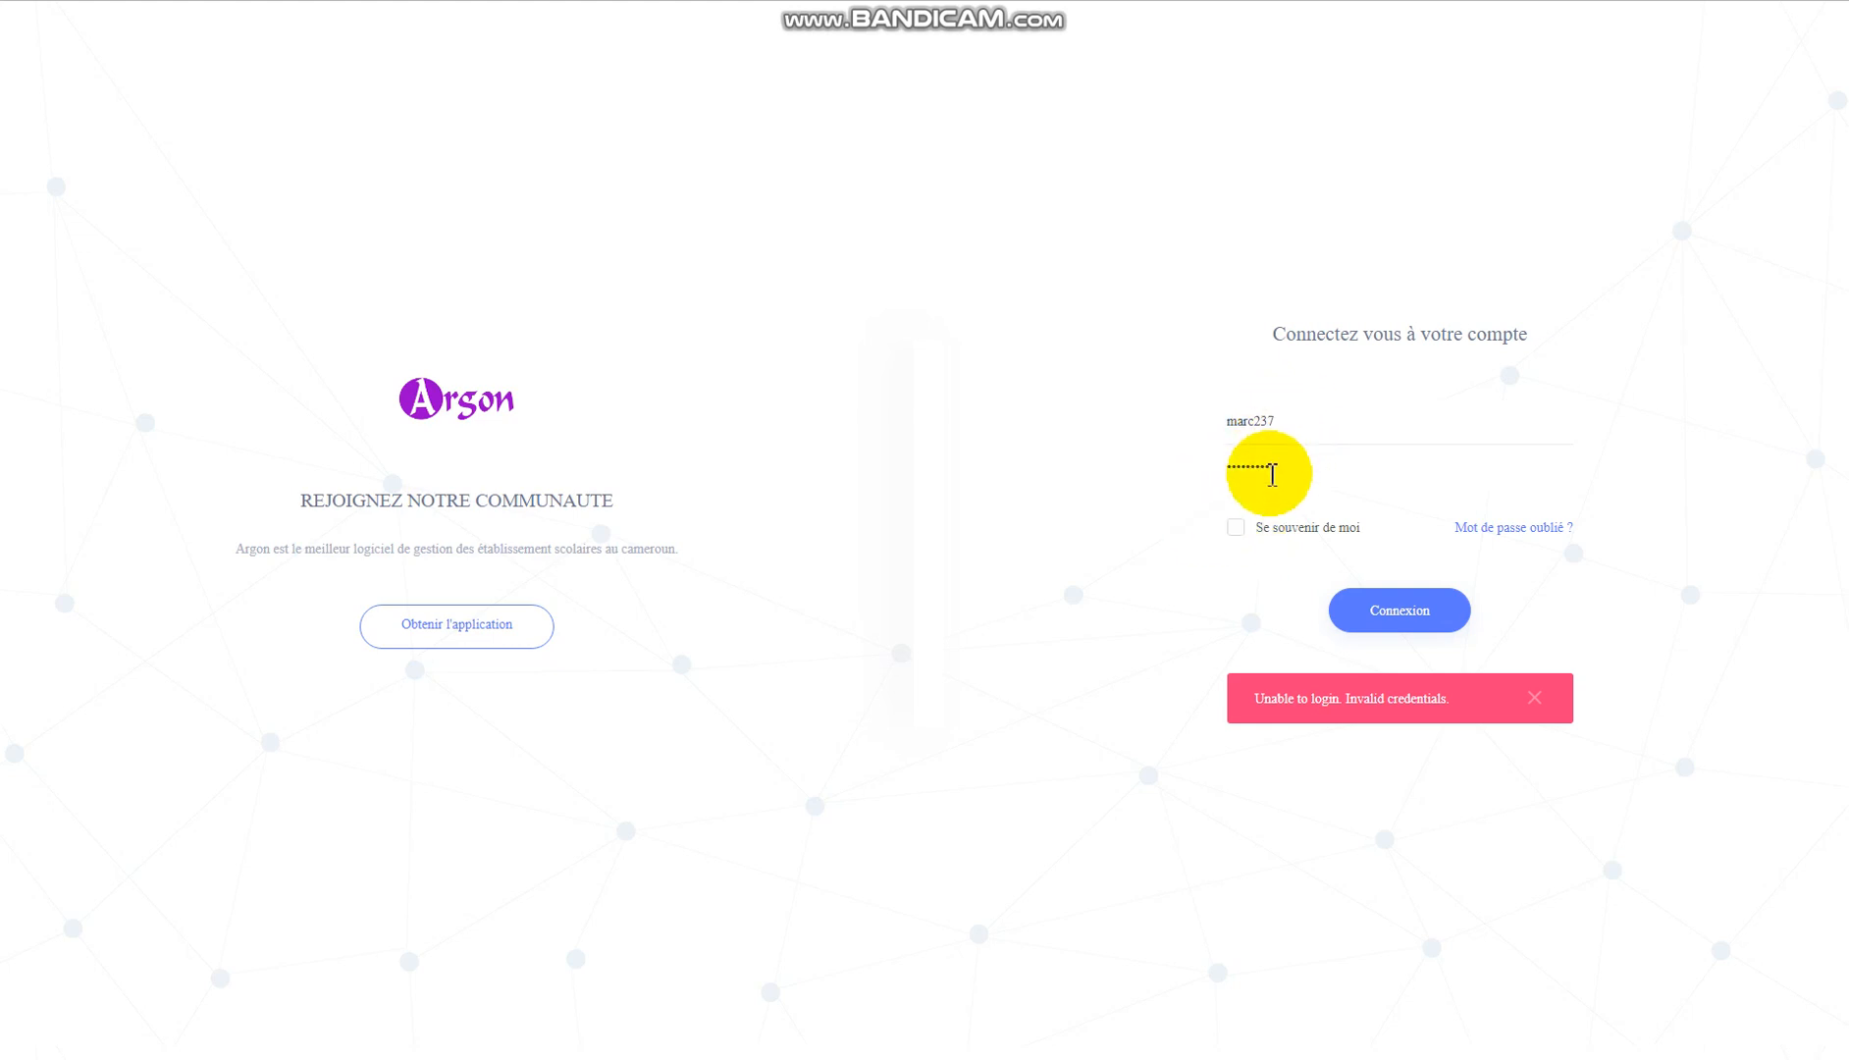
left_click(1237, 533)
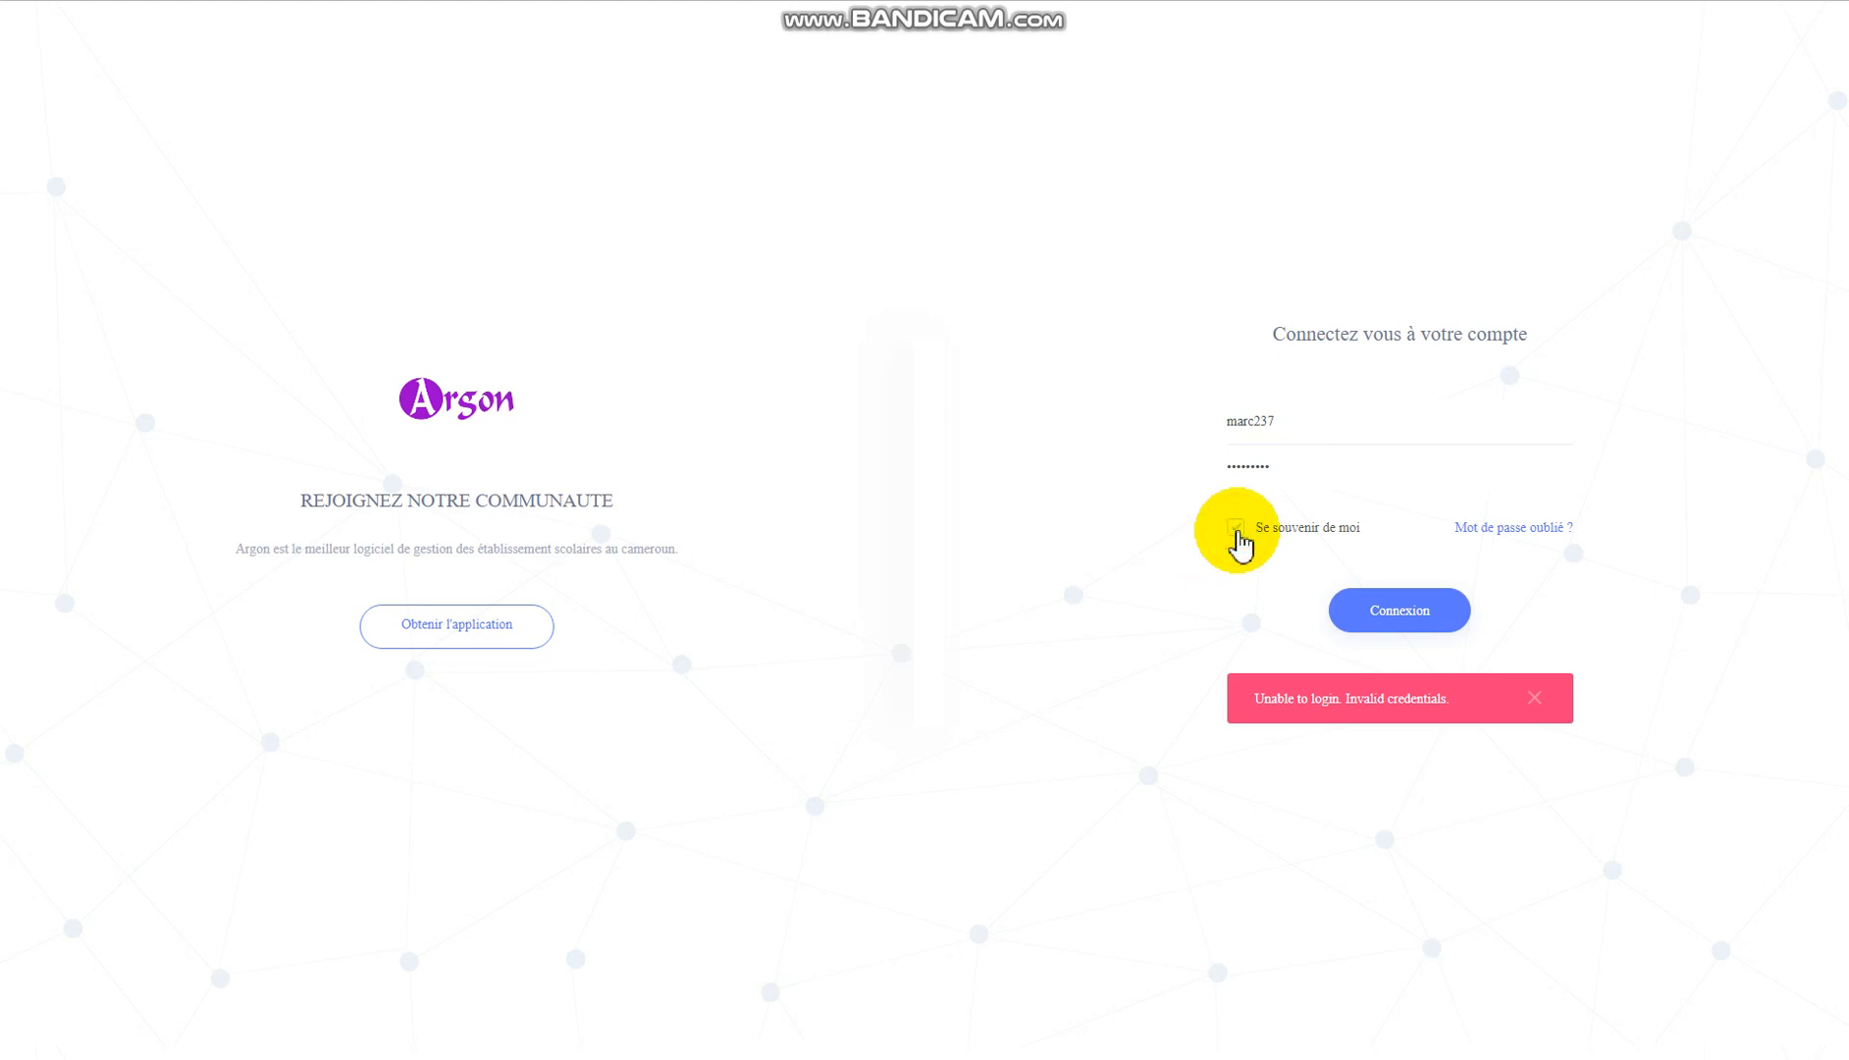
left_click(1238, 531)
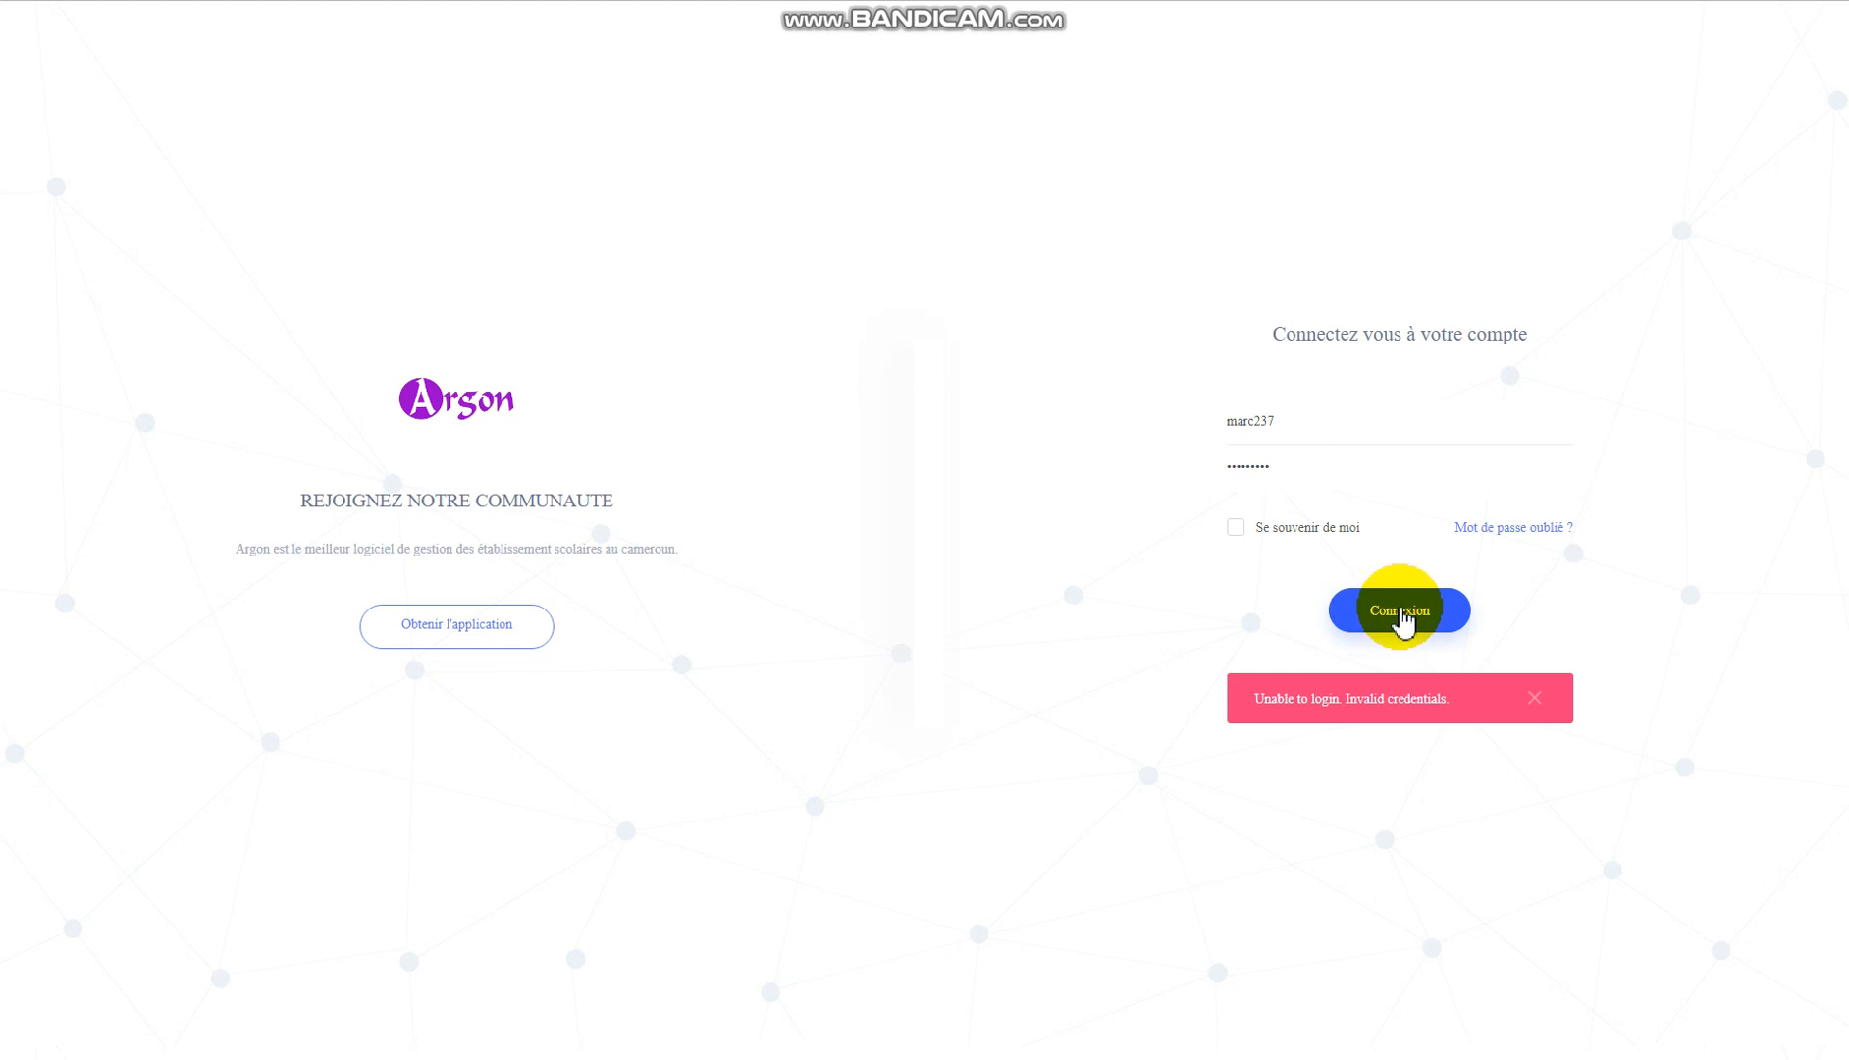
left_click(1400, 616)
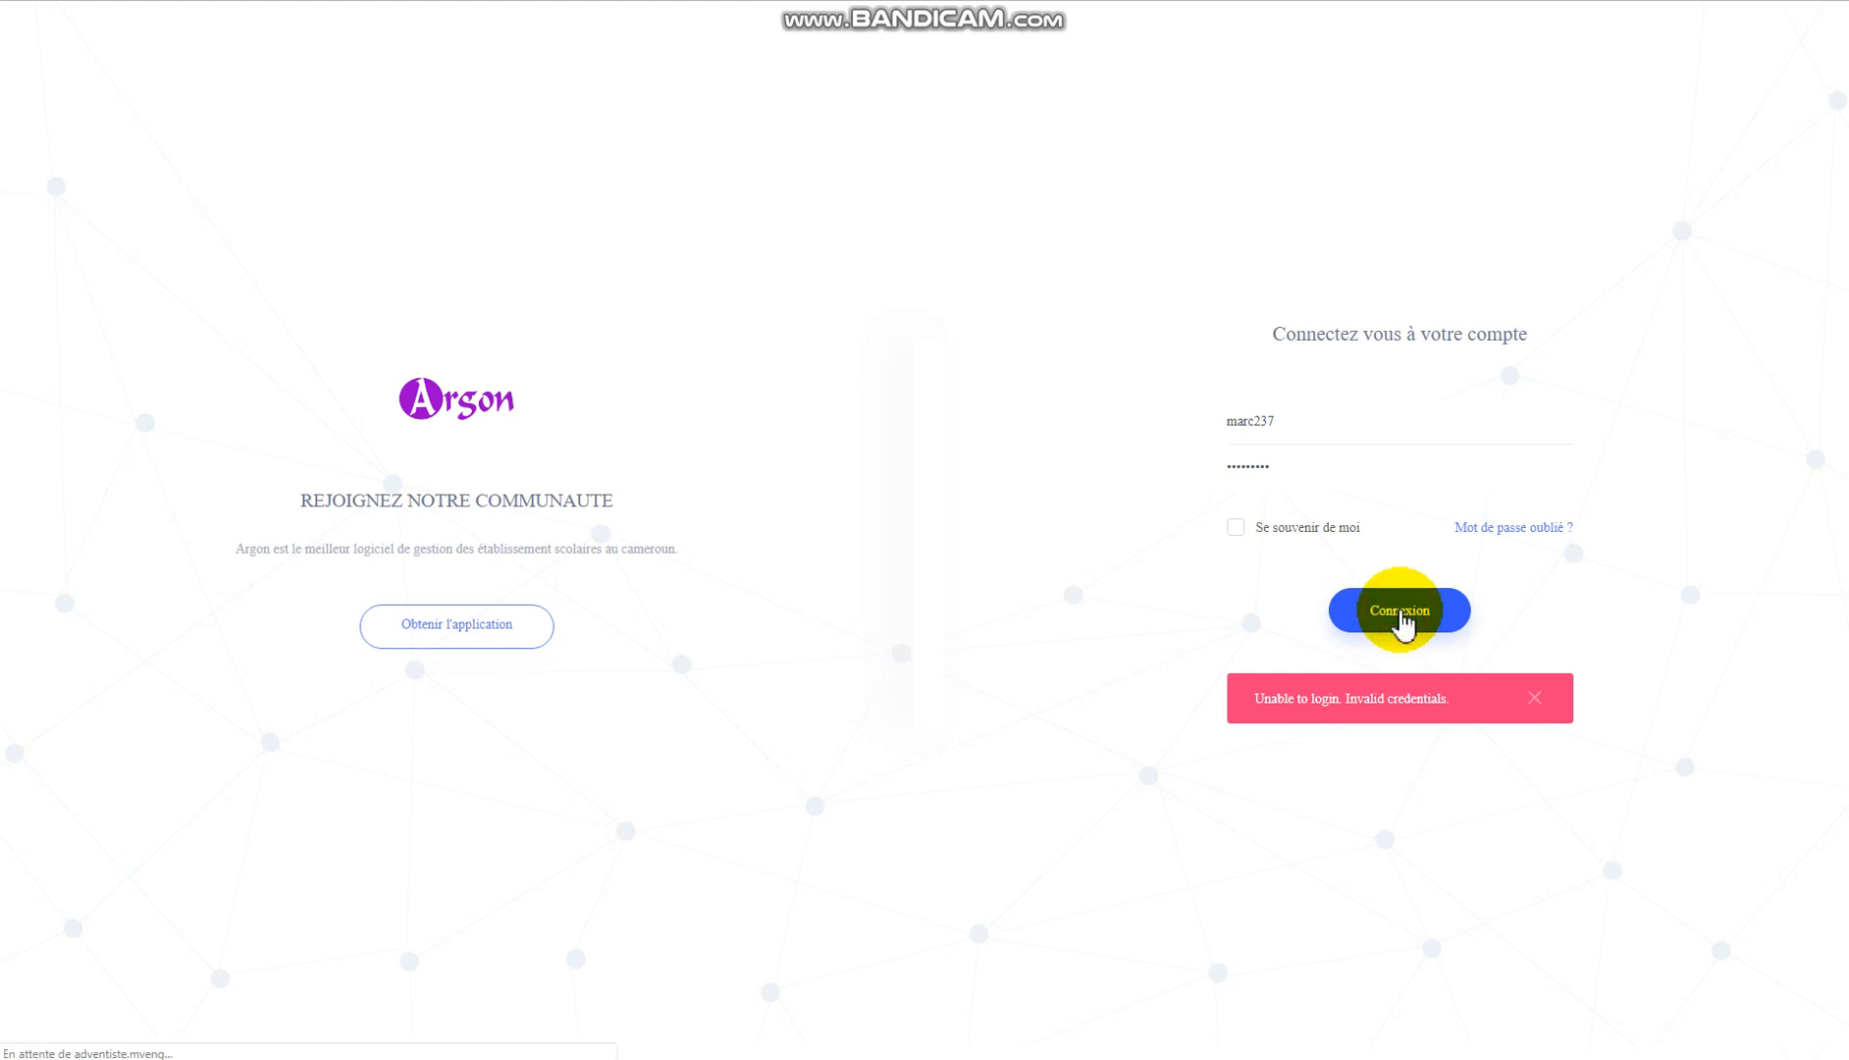